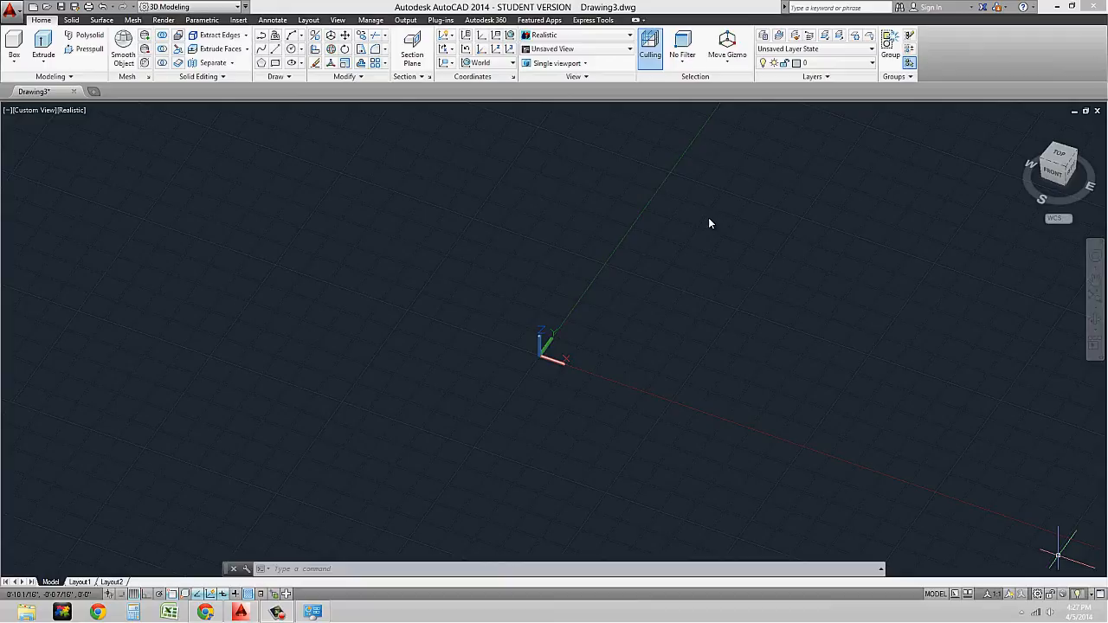
Draw a freehand solid box on the ground plane close to the origin, about 7 3/8" high.
{"action": "left_click", "coordinate": [644, 310]}
{"action": "middle_click_drag", "start_coordinate": [624, 352], "coordinate": [341, 363]}
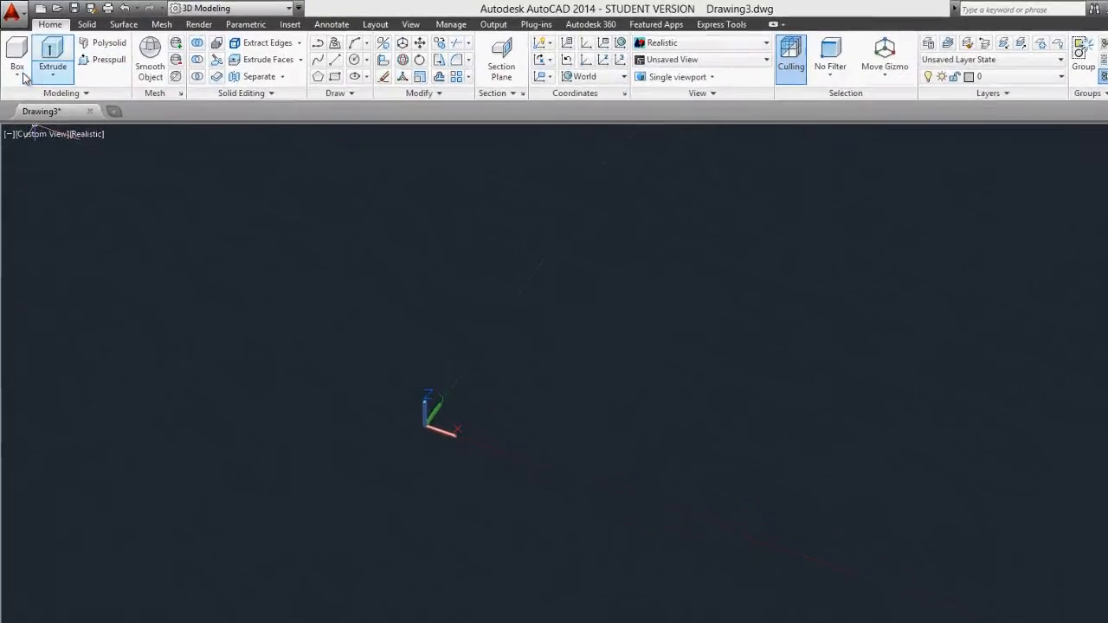
{"action": "left_click", "coordinate": [18, 76]}
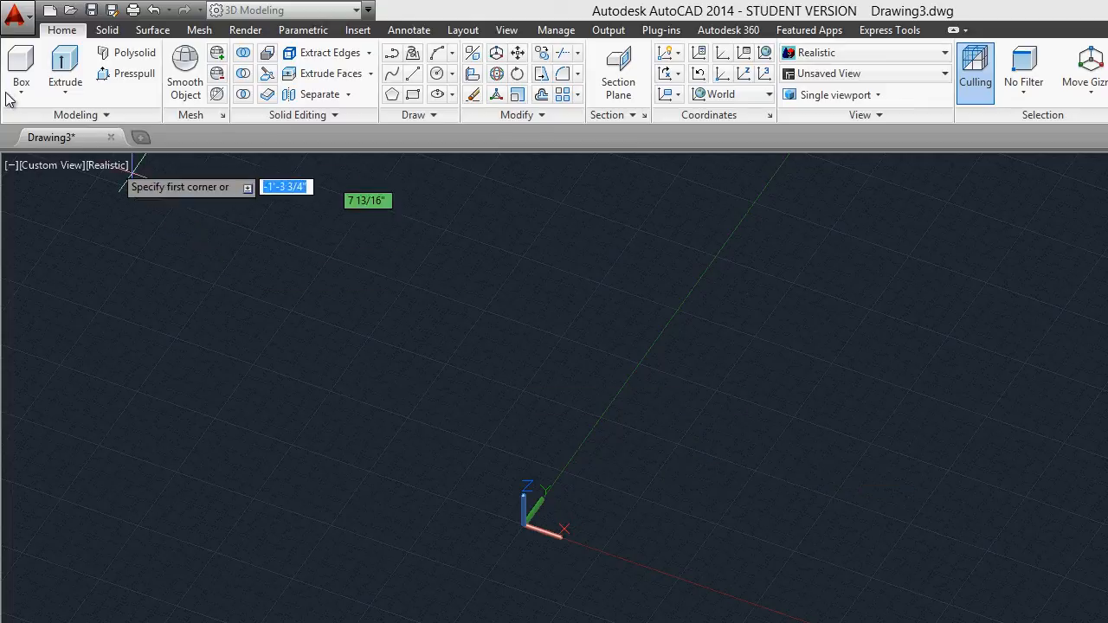
{"action": "left_click", "coordinate": [21, 67]}
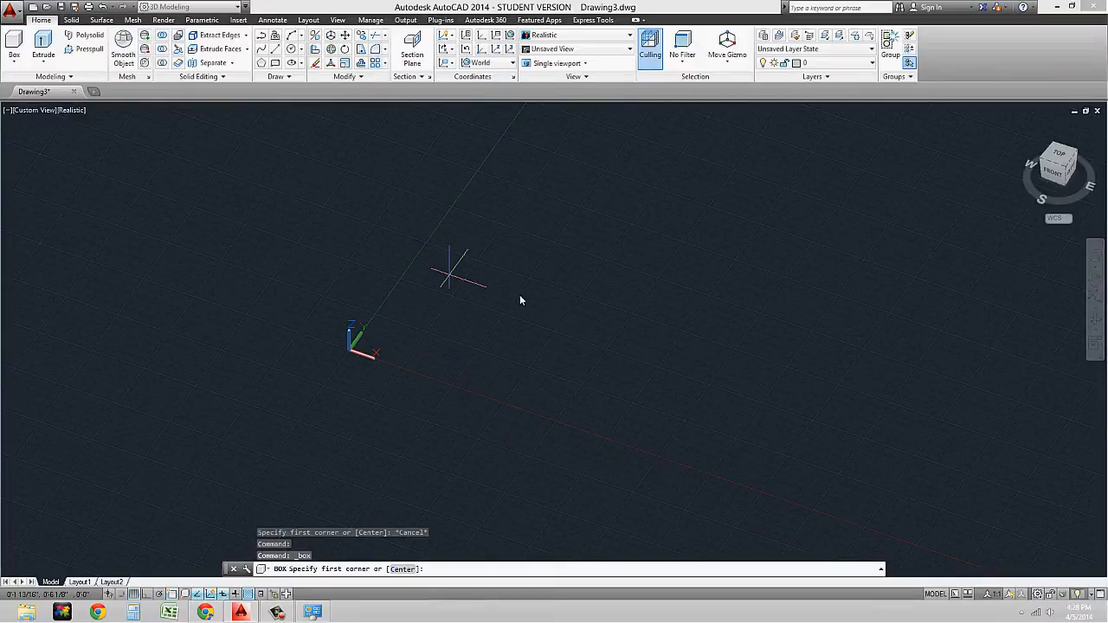
{"action": "left_click", "coordinate": [450, 275]}
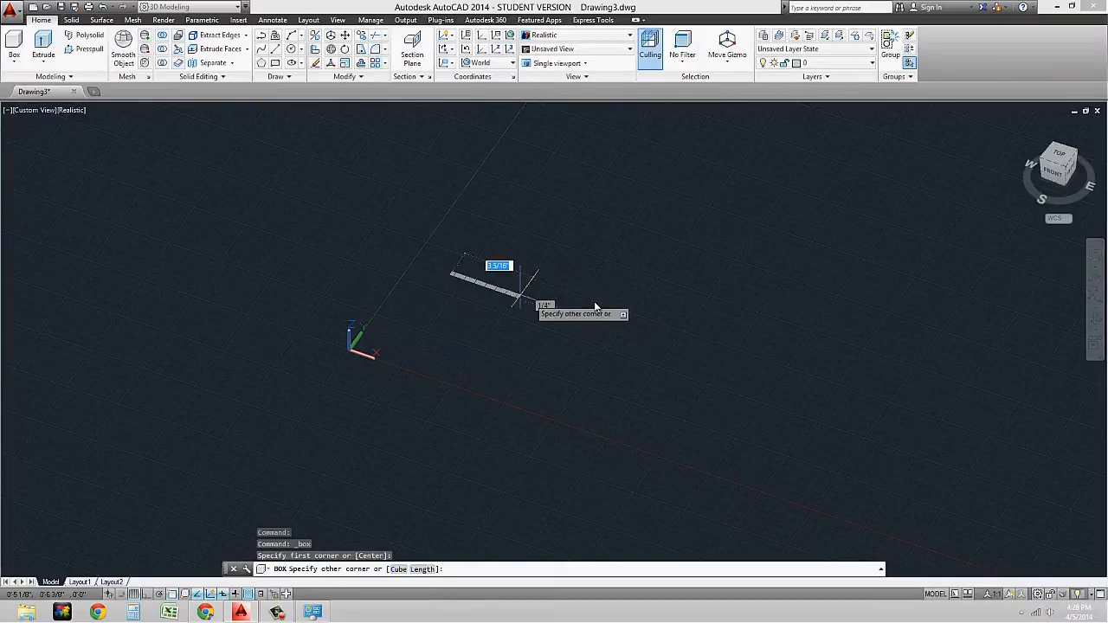
{"action": "left_click", "coordinate": [665, 254]}
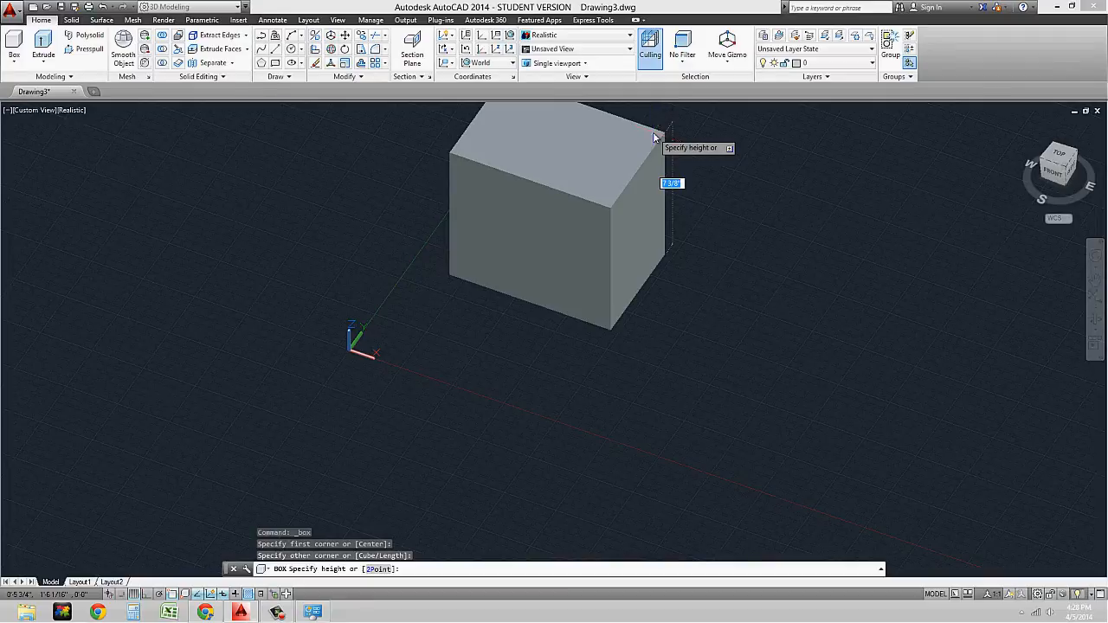
{"action": "left_click", "coordinate": [656, 136]}
Draw a solid cylinder behind the box with a base radius of about 6" and a height of about 1'-7 5/8".
{"action": "middle_click_drag", "start_coordinate": [698, 363], "coordinate": [546, 444]}
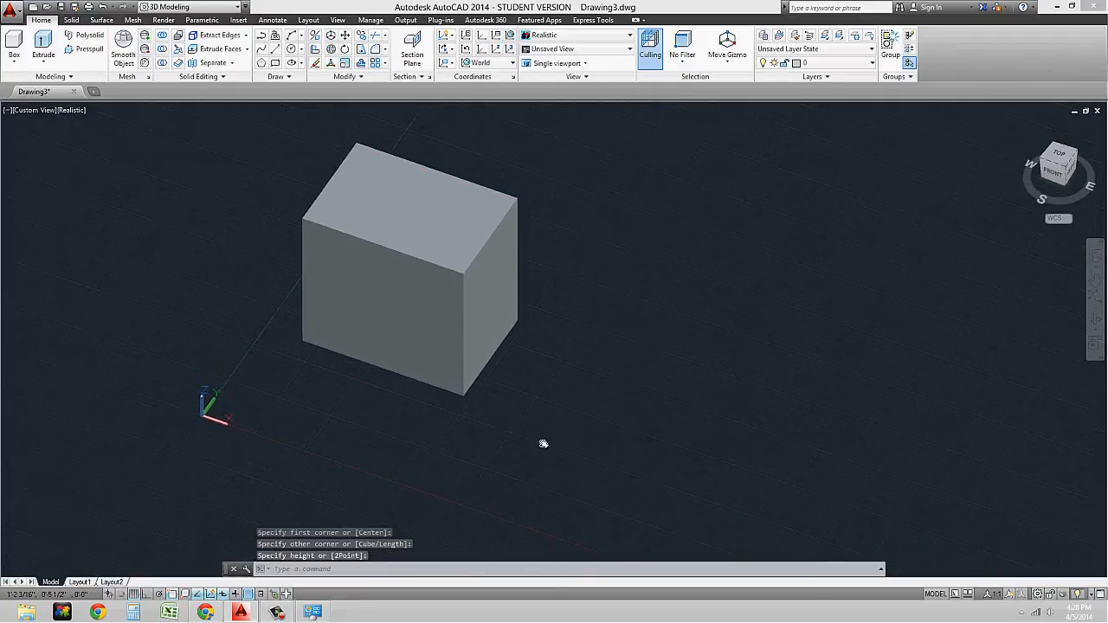
{"action": "scroll", "coordinate": [549, 403], "scroll_direction": "down", "scroll_amount": 4}
{"action": "middle_click_drag", "start_coordinate": [548, 403], "coordinate": [492, 407]}
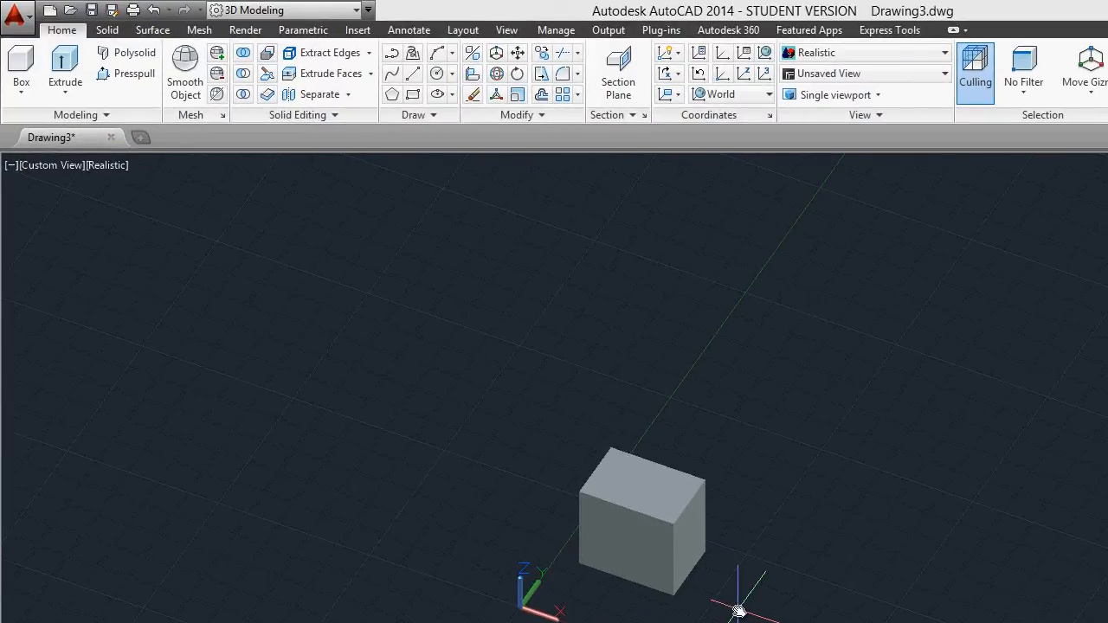
{"action": "left_click", "coordinate": [21, 90]}
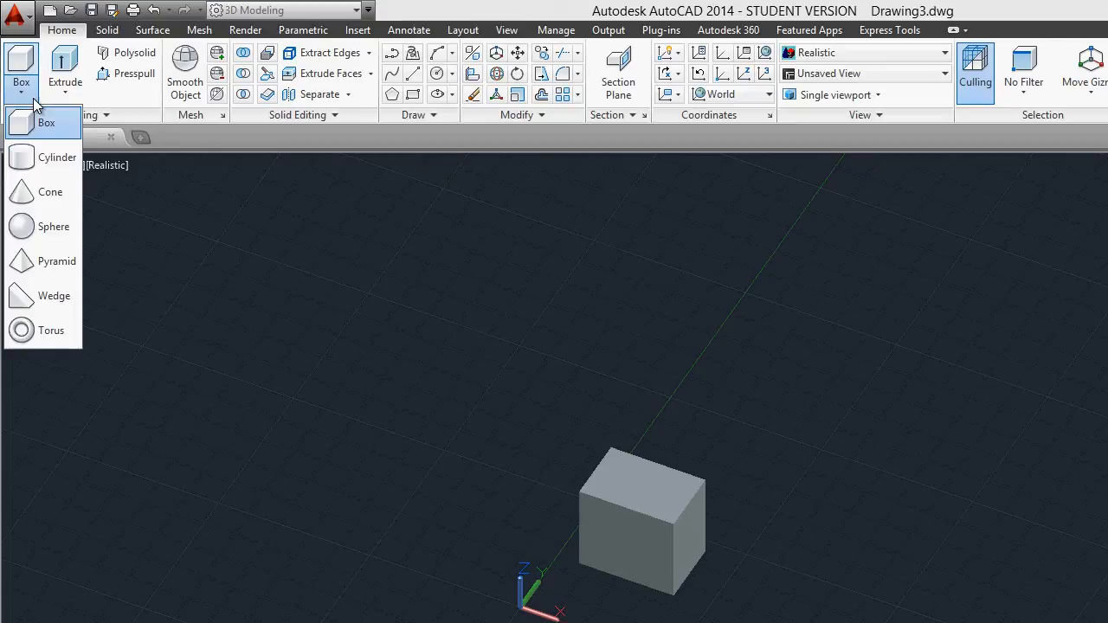
{"action": "left_click", "coordinate": [848, 422]}
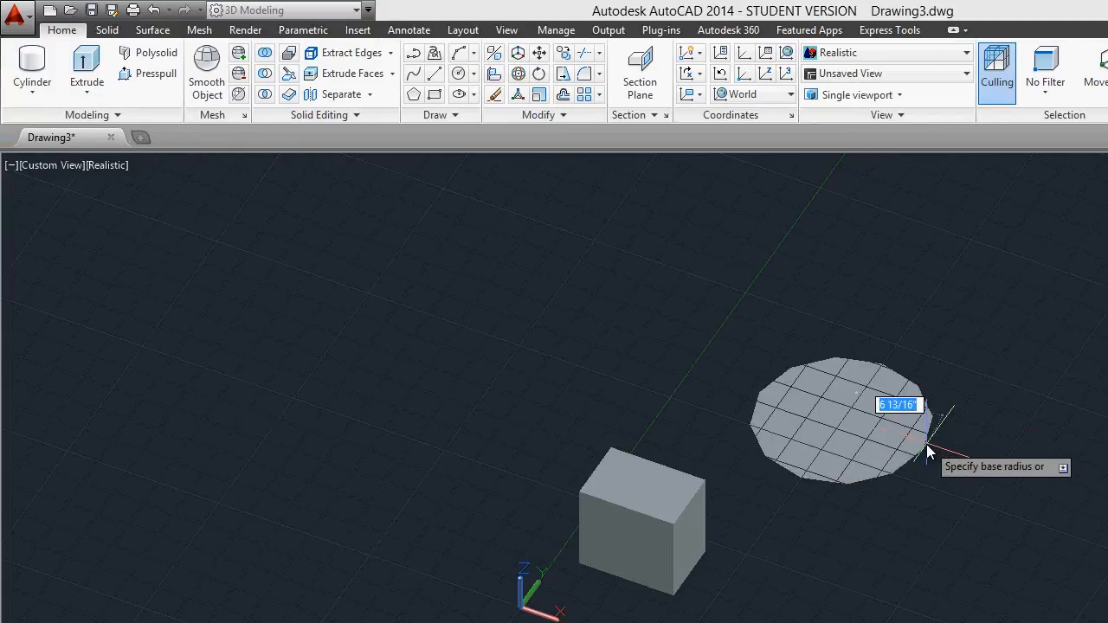
{"action": "left_click", "coordinate": [916, 438]}
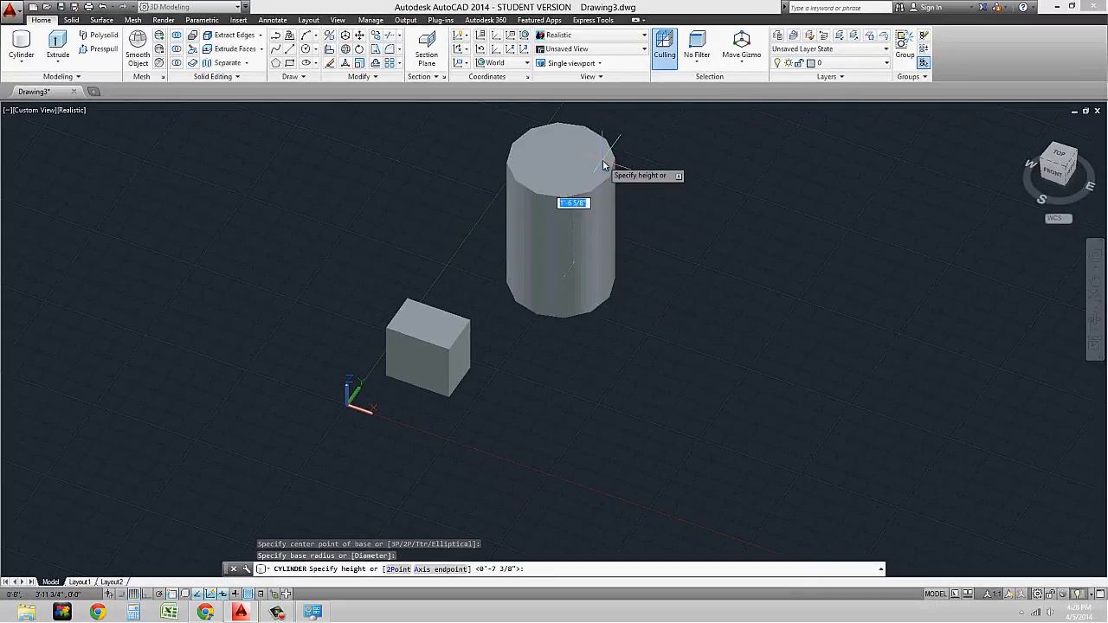
{"action": "left_click", "coordinate": [604, 164]}
Draw a solid cone beside the cylinder with a base radius of about 5" and a height of about 1'-4 3/16".
{"action": "middle_click_drag", "start_coordinate": [538, 379], "coordinate": [539, 382]}
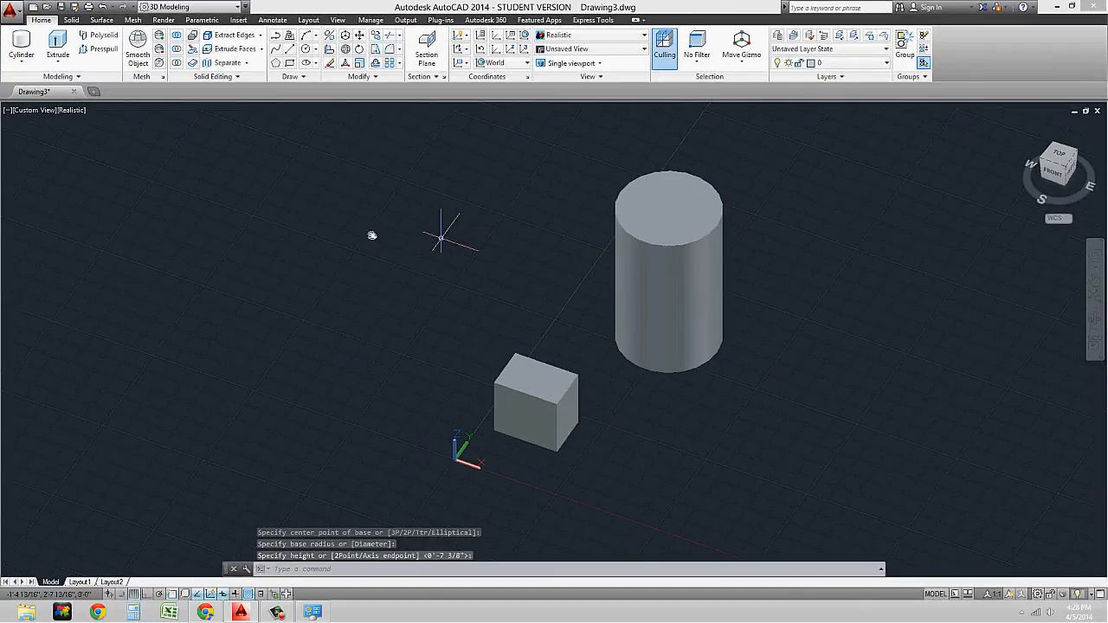
{"action": "left_click", "coordinate": [24, 61]}
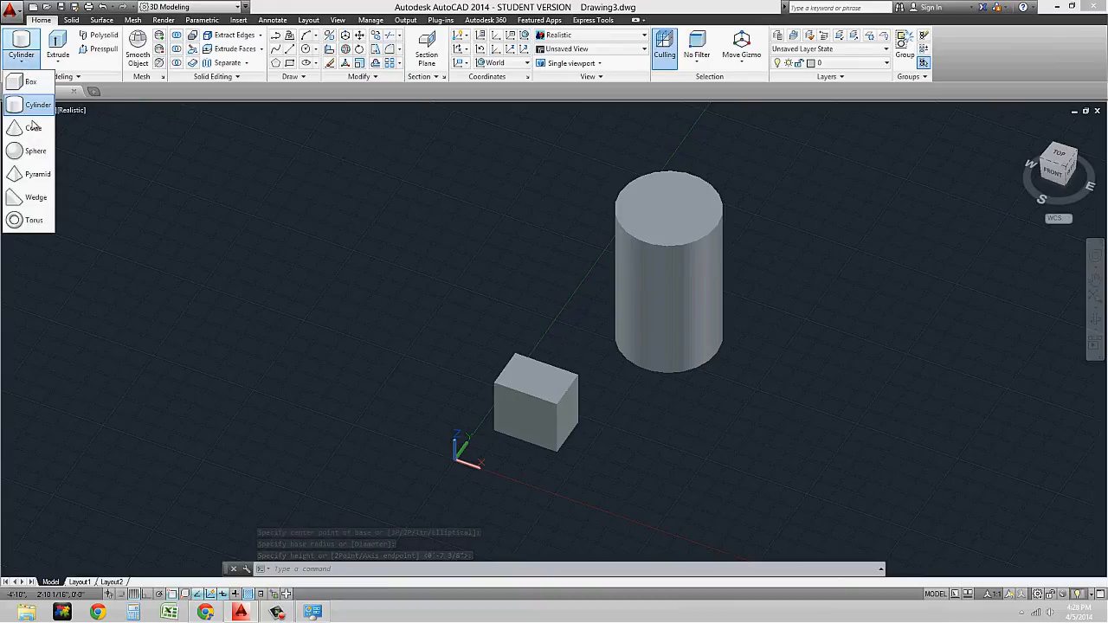
{"action": "left_click", "coordinate": [433, 273]}
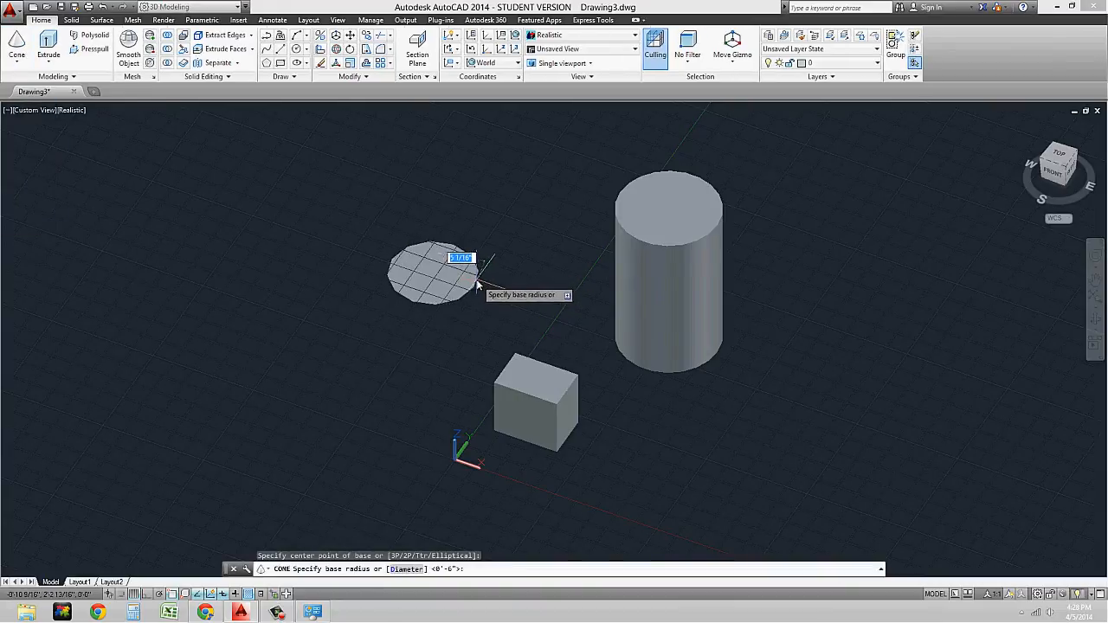
{"action": "left_click", "coordinate": [477, 285]}
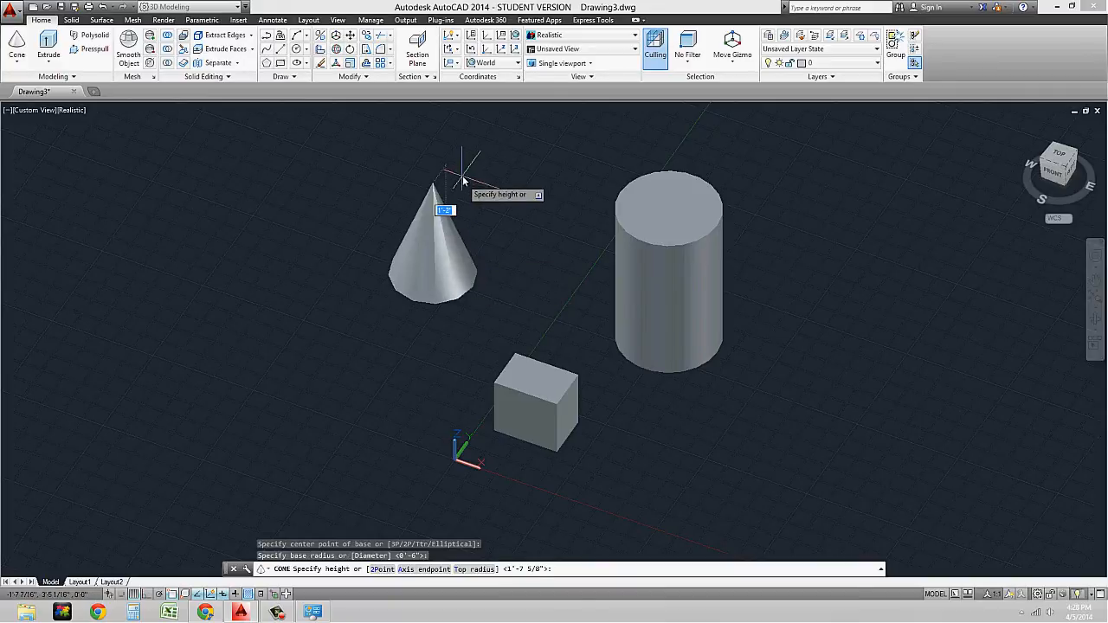
{"action": "left_click", "coordinate": [458, 173]}
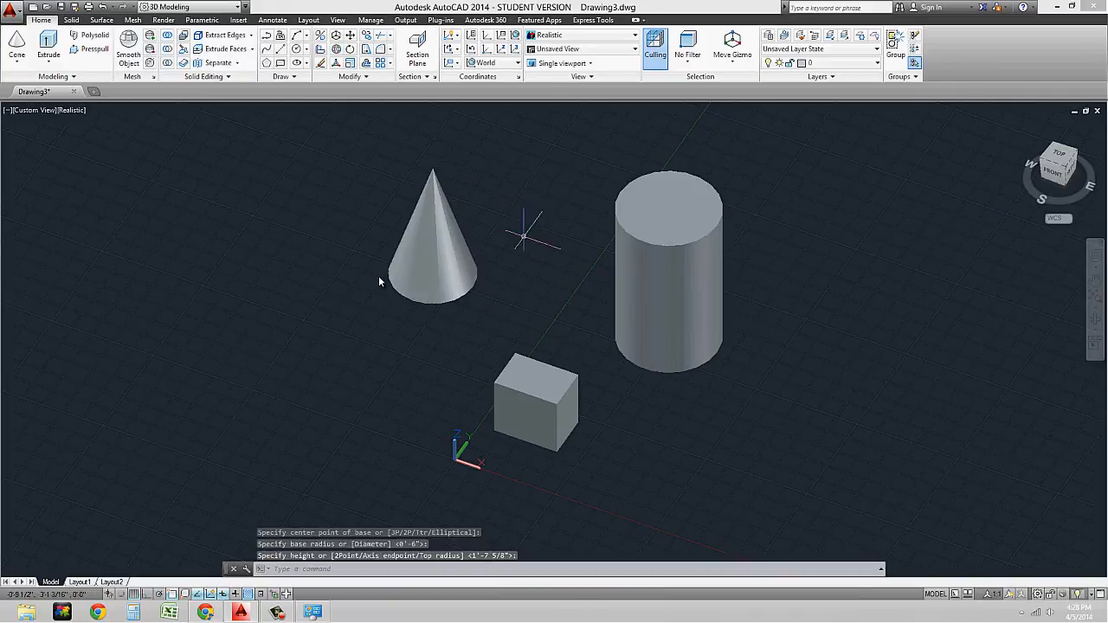
Draw a solid sphere on the far side of the cone from the cylinder, with a radius of about 5 1/8".
{"action": "left_click", "coordinate": [16, 61]}
{"action": "left_click", "coordinate": [31, 151]}
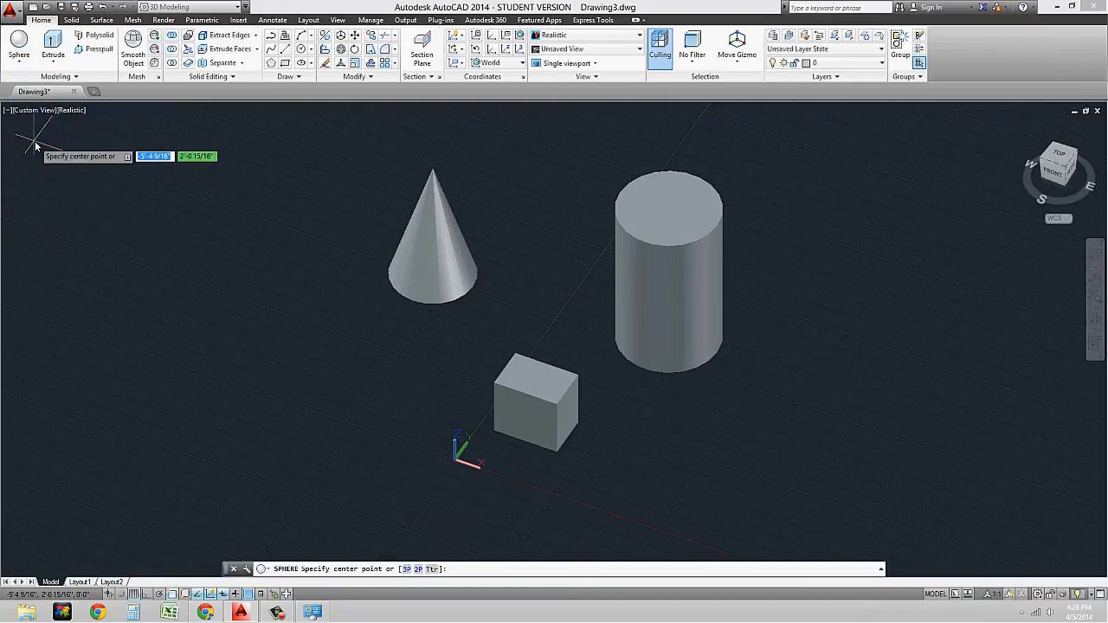
{"action": "left_click", "coordinate": [260, 329]}
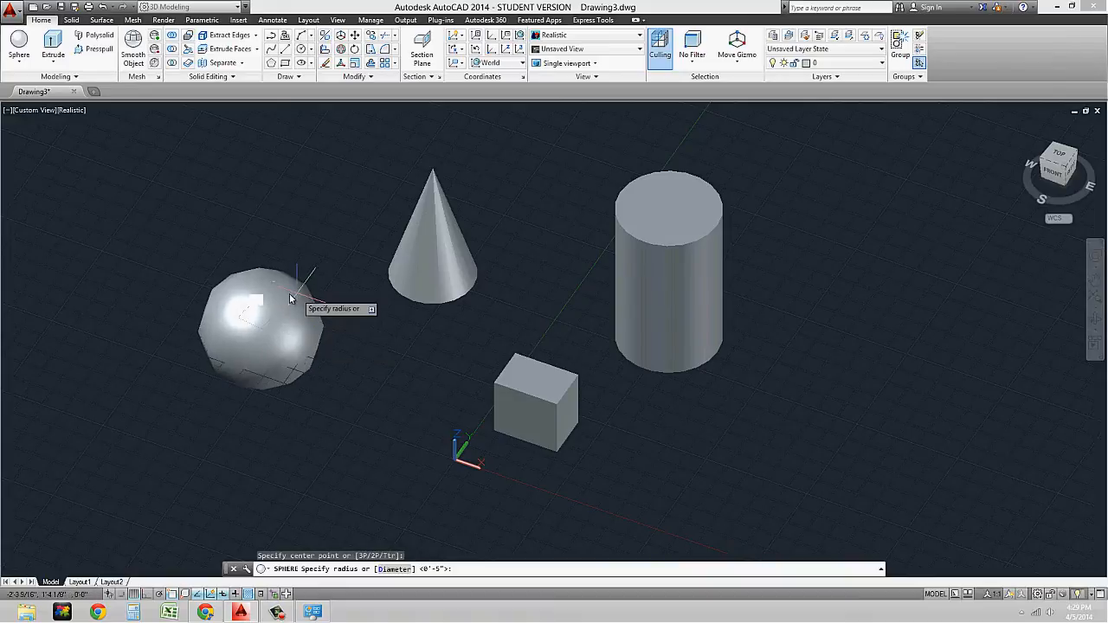
{"action": "left_click", "coordinate": [305, 347]}
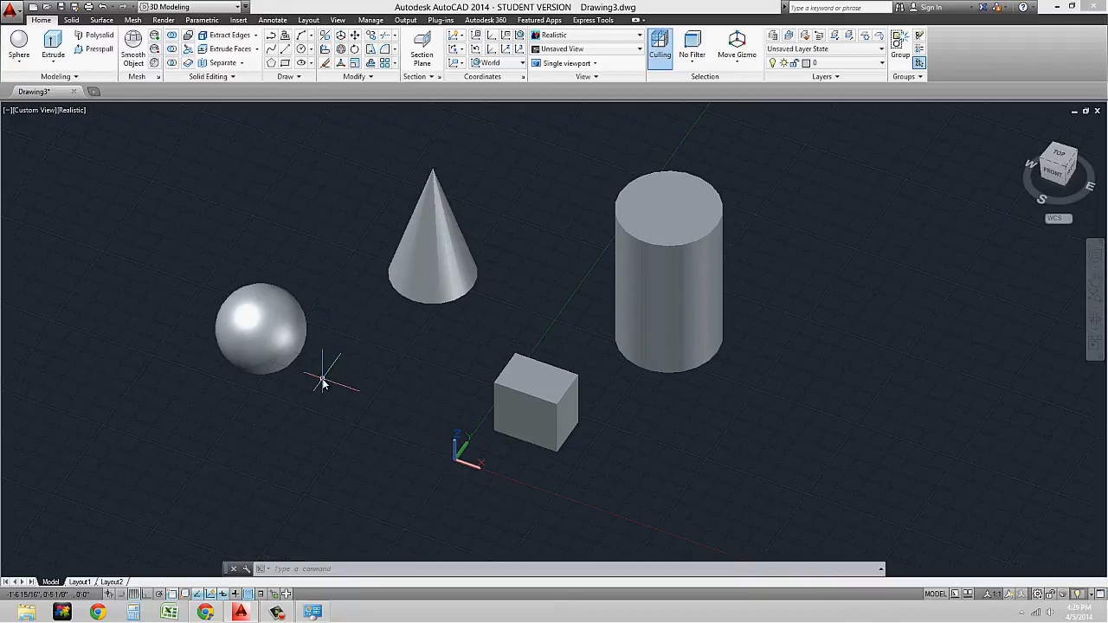
Draw a four-sided solid pyramid behind the sphere, about 11 5/8" high.
{"action": "middle_click_drag", "start_coordinate": [323, 375], "coordinate": [363, 380], "text": "shift"}
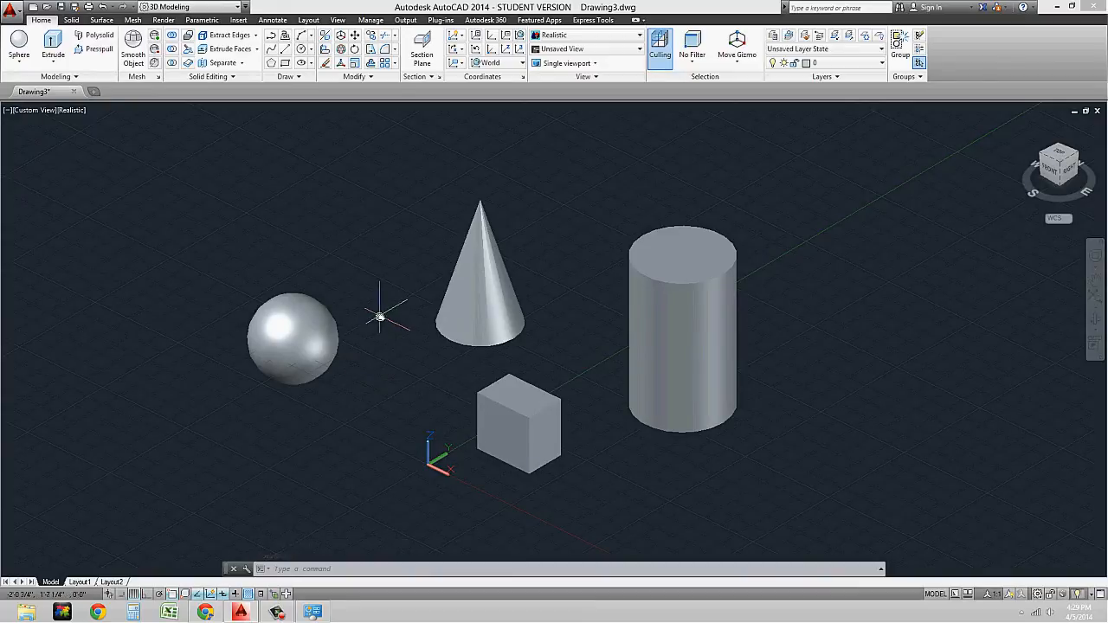
{"action": "middle_click_drag", "start_coordinate": [381, 322], "coordinate": [407, 364]}
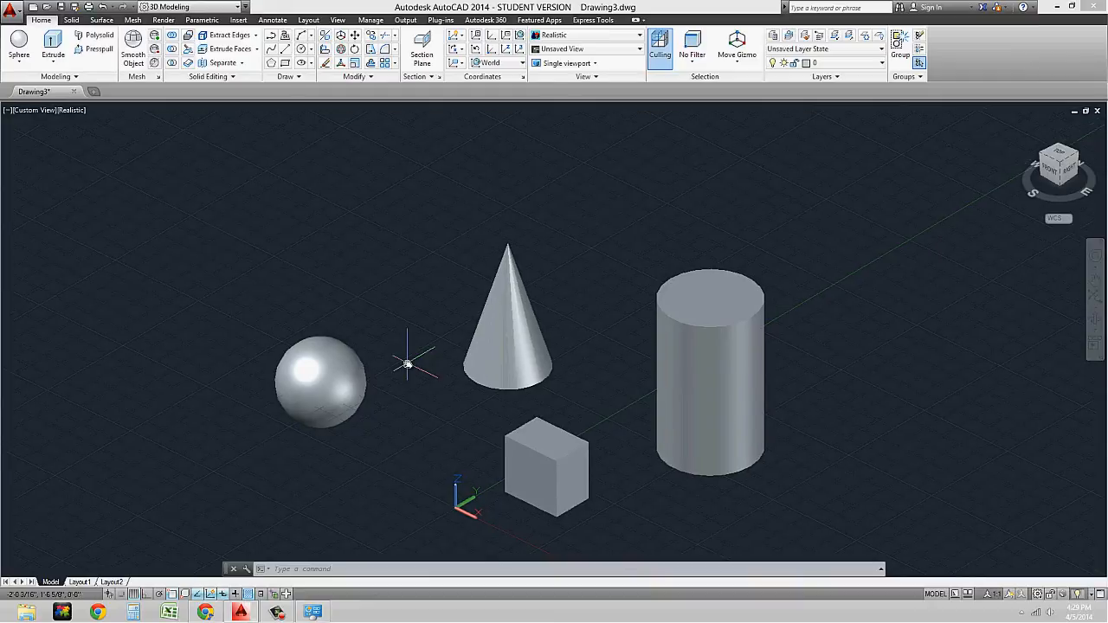
{"action": "left_click", "coordinate": [19, 61]}
{"action": "left_click", "coordinate": [37, 173]}
{"action": "left_click", "coordinate": [333, 275]}
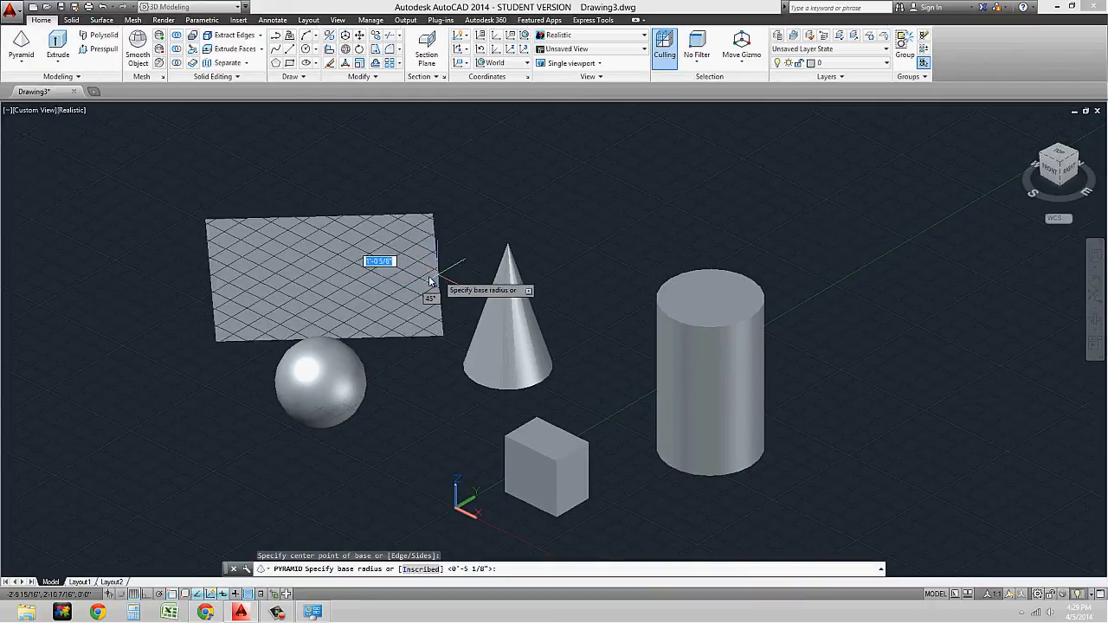
{"action": "left_click", "coordinate": [363, 249]}
{"action": "left_click", "coordinate": [354, 190]}
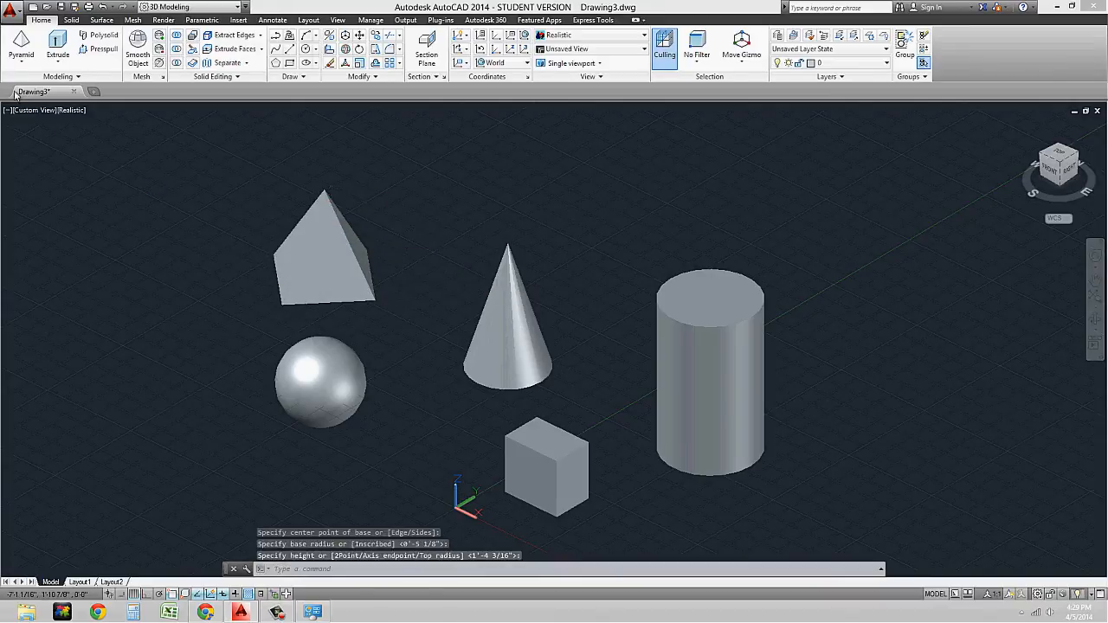
Draw a freehand solid wedge on the ground plane behind the cone.
{"action": "left_click", "coordinate": [20, 61]}
{"action": "left_click", "coordinate": [34, 197]}
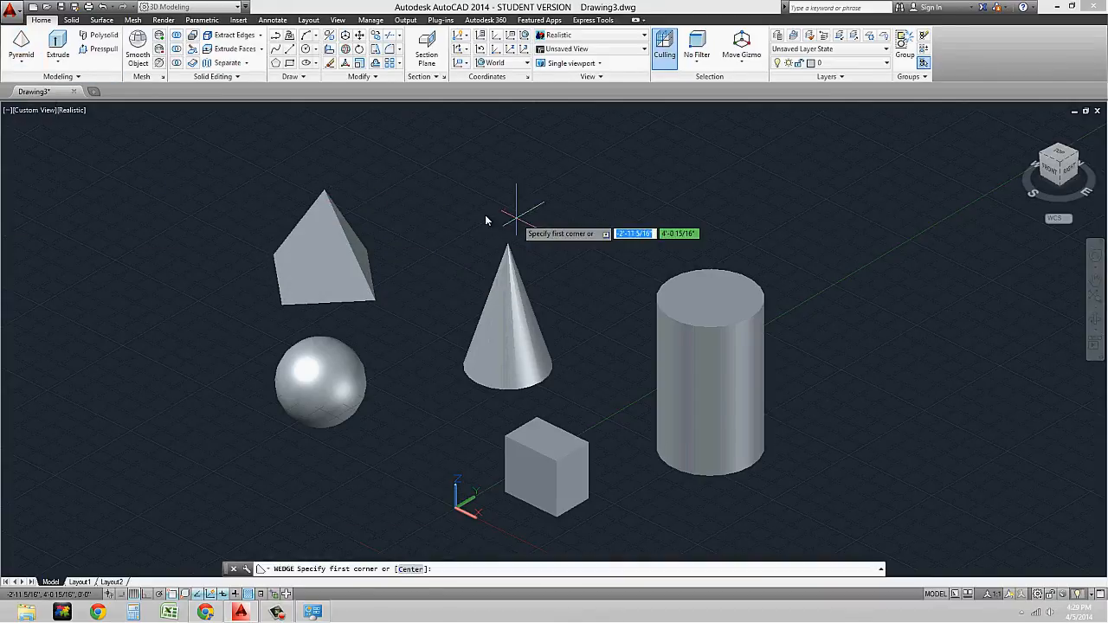
{"action": "left_click", "coordinate": [519, 213]}
{"action": "left_click", "coordinate": [565, 225]}
{"action": "left_click", "coordinate": [559, 145]}
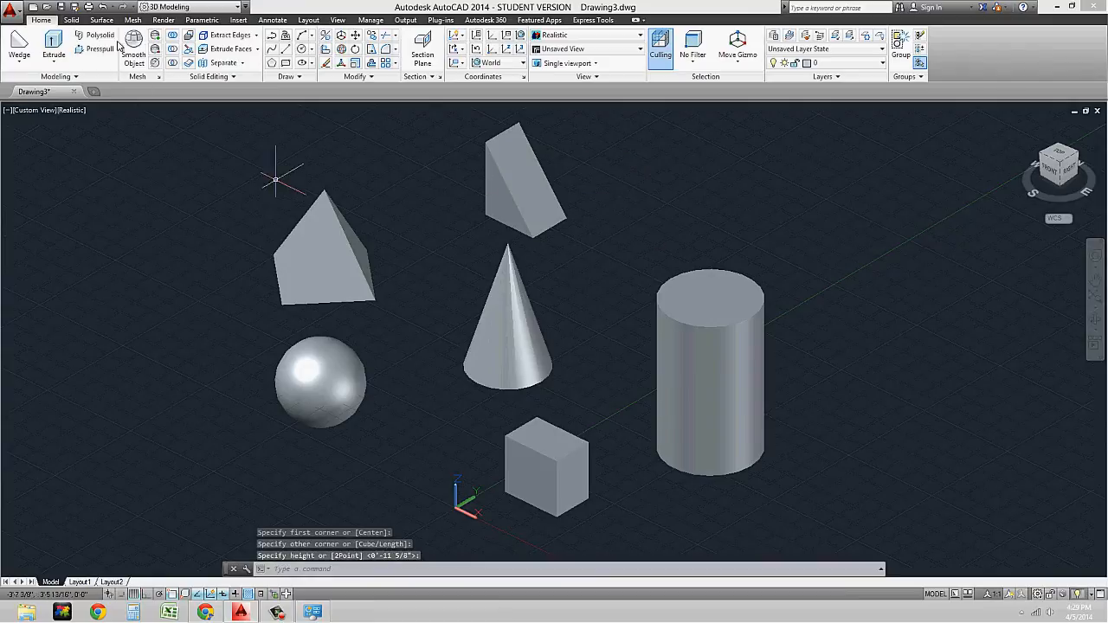
Draw a solid torus between the wedge and the cylinder with a radius of about 4 3/8" and a thick tube.
{"action": "left_click", "coordinate": [20, 61]}
{"action": "left_click", "coordinate": [28, 220]}
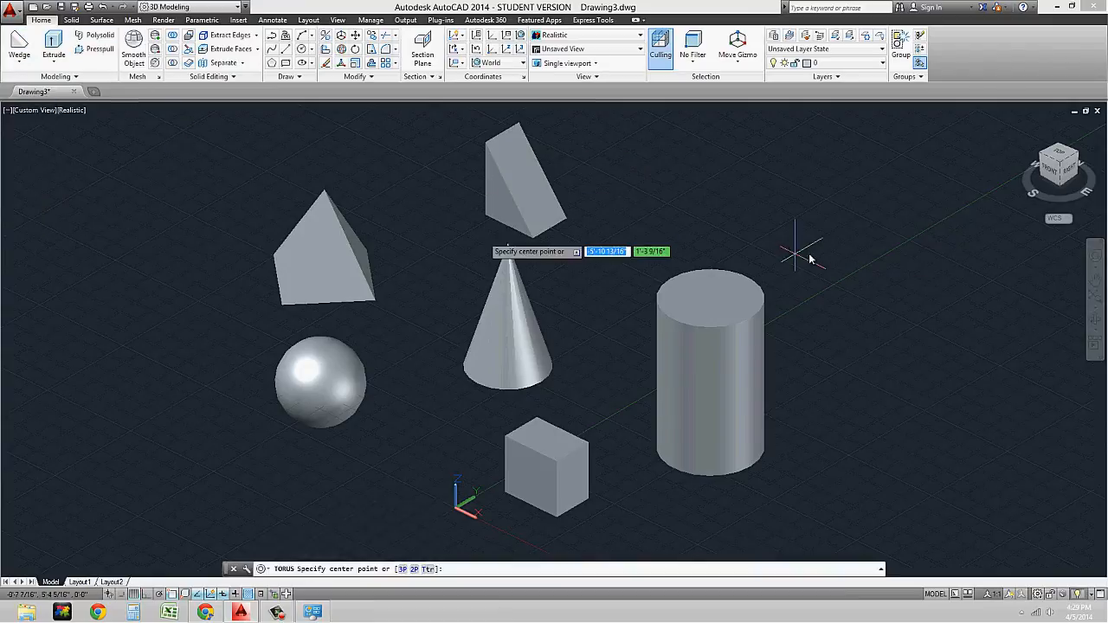
{"action": "left_click", "coordinate": [638, 213]}
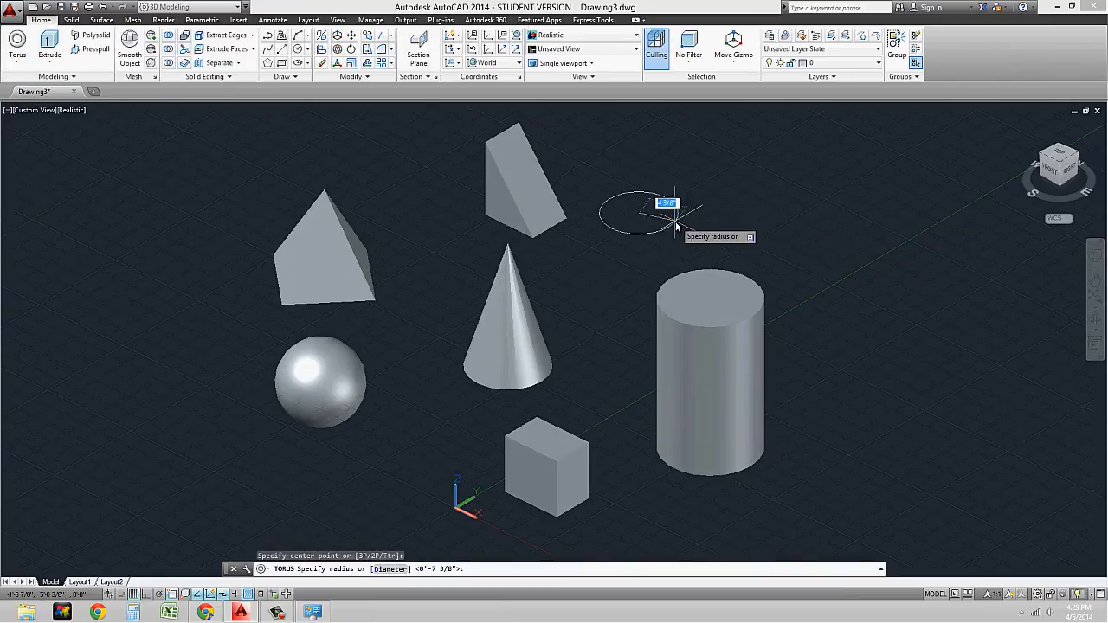
{"action": "left_click", "coordinate": [677, 227]}
{"action": "left_click", "coordinate": [792, 234]}
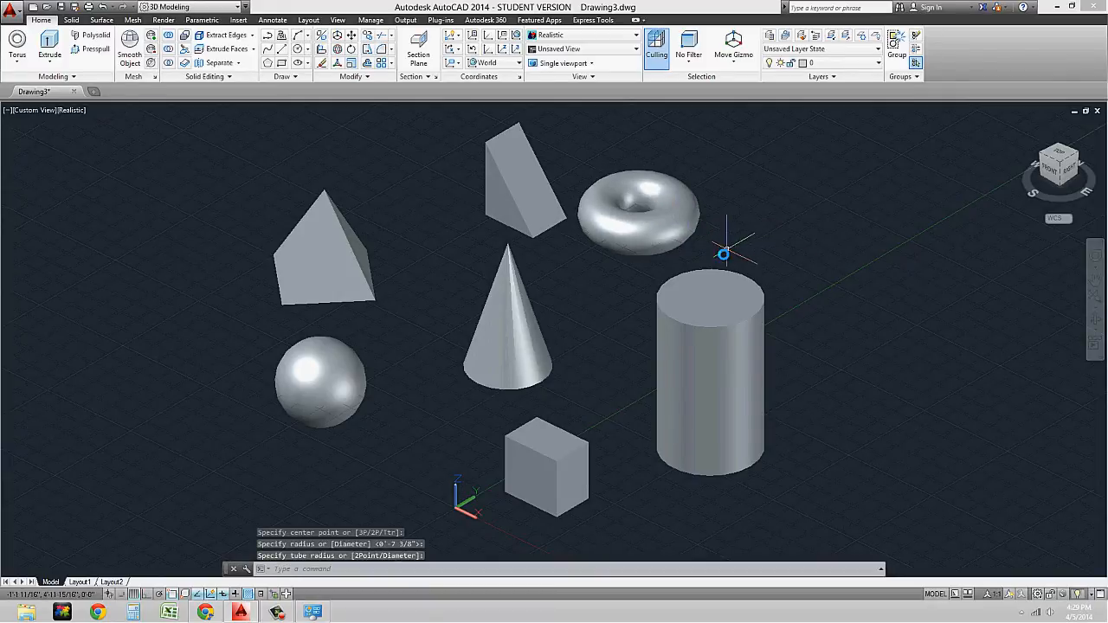
Erase all the solids from the drawing: cylinder, cone, wedge, torus, pyramid, sphere and box.
{"action": "middle_click_drag", "start_coordinate": [682, 258], "coordinate": [675, 284]}
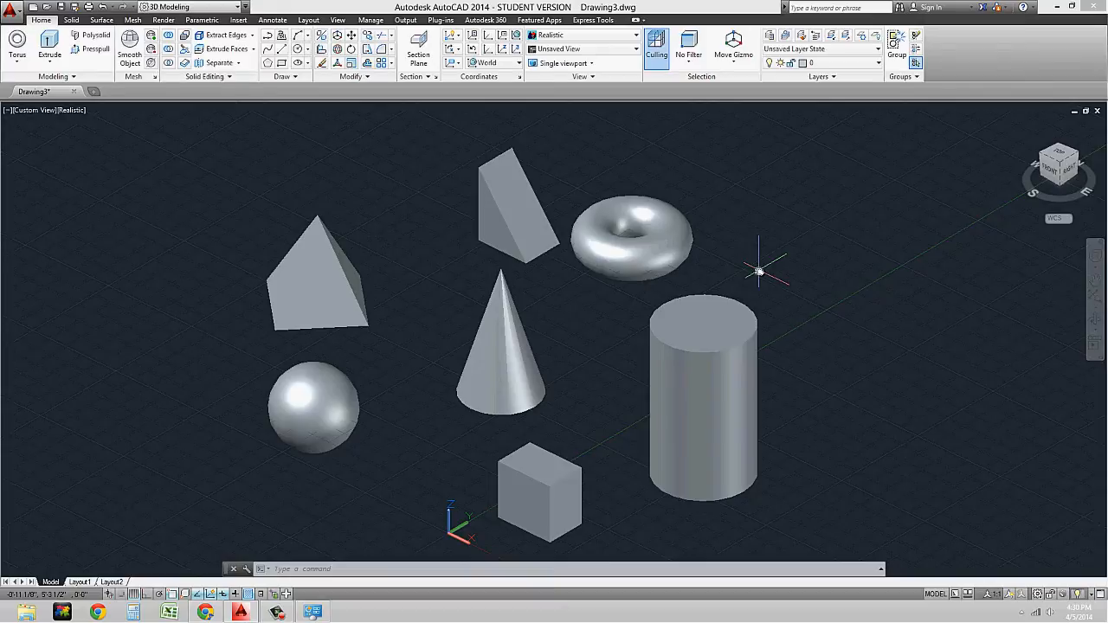
{"action": "middle_click_drag", "start_coordinate": [766, 242], "coordinate": [759, 247]}
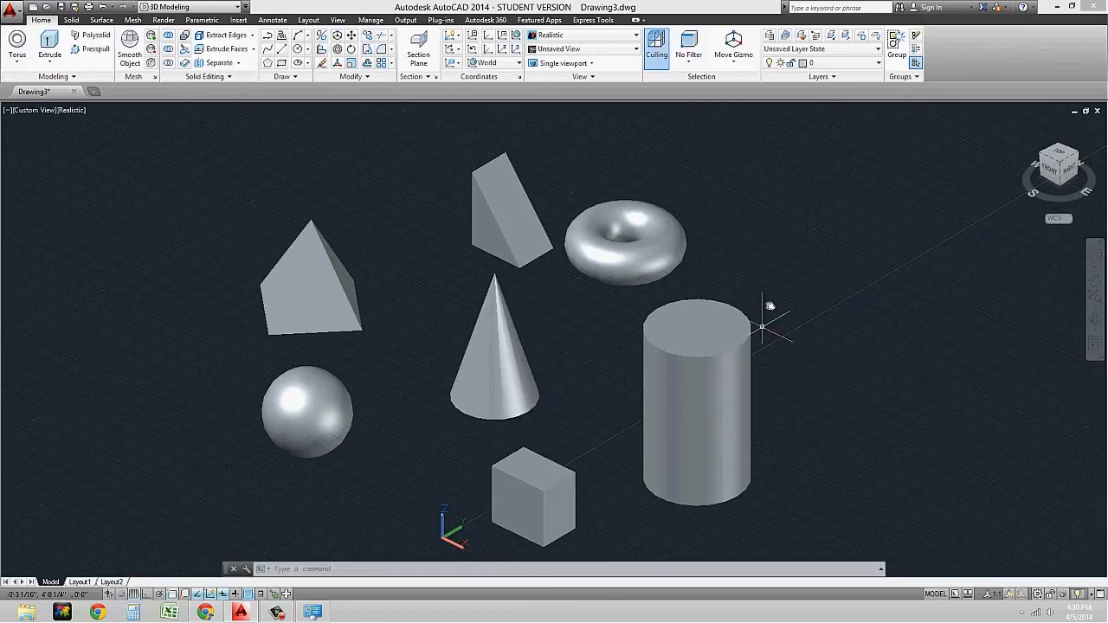
{"action": "left_click", "coordinate": [814, 441]}
{"action": "left_click", "coordinate": [440, 211]}
{"action": "type", "text": "E"}
{"action": "key", "text": "Return"}
{"action": "middle_click_drag", "start_coordinate": [428, 310], "coordinate": [532, 267]}
{"action": "left_click", "coordinate": [526, 329]}
{"action": "left_click", "coordinate": [403, 226]}
{"action": "type", "text": "E"}
{"action": "key", "text": "Return"}
{"action": "left_click", "coordinate": [541, 464]}
{"action": "left_click", "coordinate": [413, 370]}
{"action": "type", "text": "E"}
{"action": "key", "text": "Return"}
{"action": "left_click", "coordinate": [691, 392]}
{"action": "left_click", "coordinate": [610, 457]}
{"action": "type", "text": "E"}
{"action": "key", "text": "Return"}
Start a solid box near the origin on the ground plane using the Length option, with a length of 2'.
{"action": "mouse_move", "coordinate": [607, 361]}
{"action": "middle_mouse_down"}
{"action": "mouse_move", "coordinate": [487, 249]}
{"action": "mouse_move", "coordinate": [494, 240]}
{"action": "middle_mouse_up"}
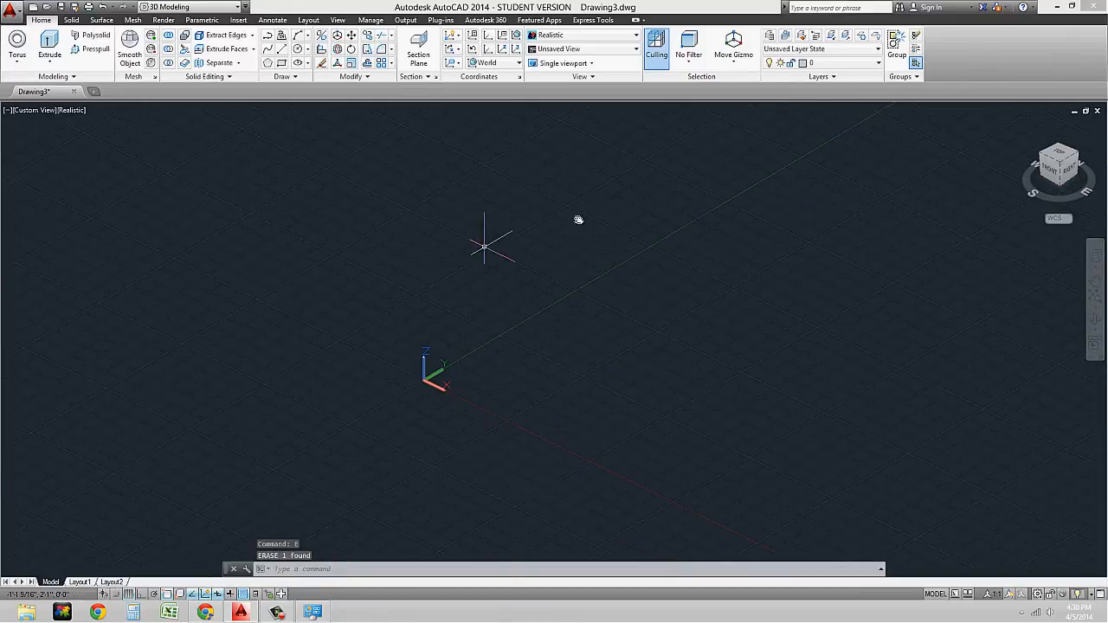
{"action": "left_click", "coordinate": [19, 65]}
{"action": "left_click", "coordinate": [20, 82]}
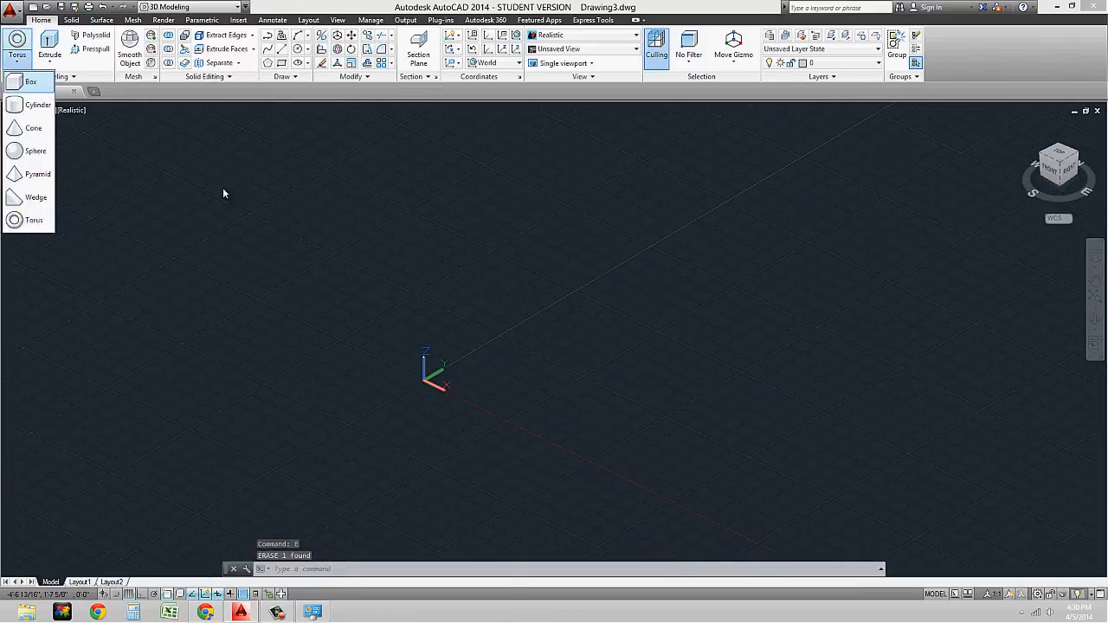
{"action": "left_click", "coordinate": [474, 325]}
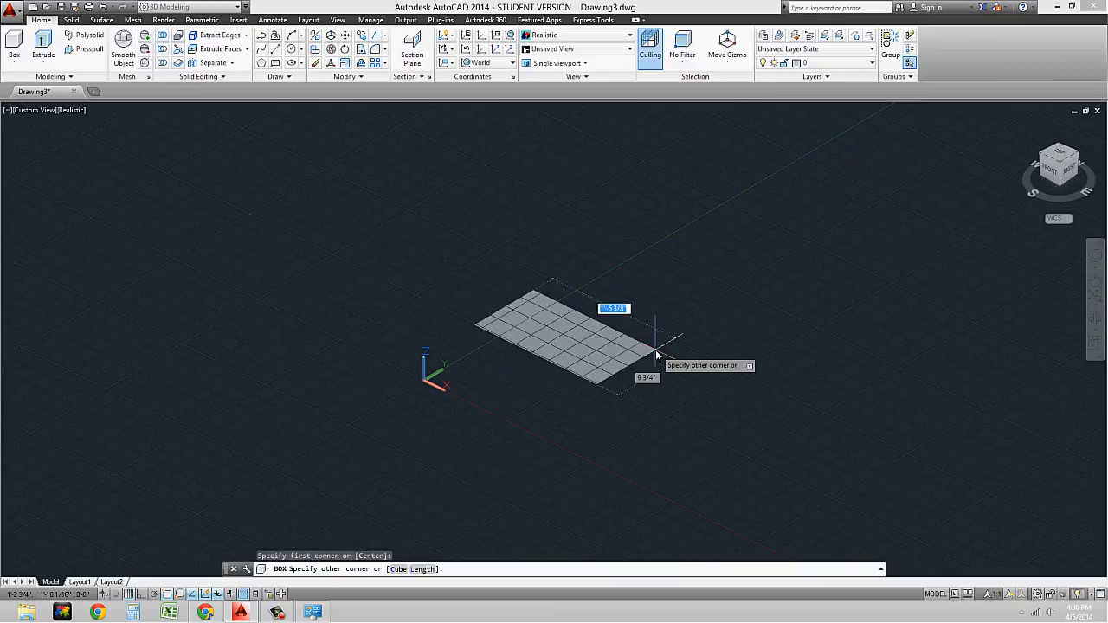
{"action": "key", "text": "Down"}
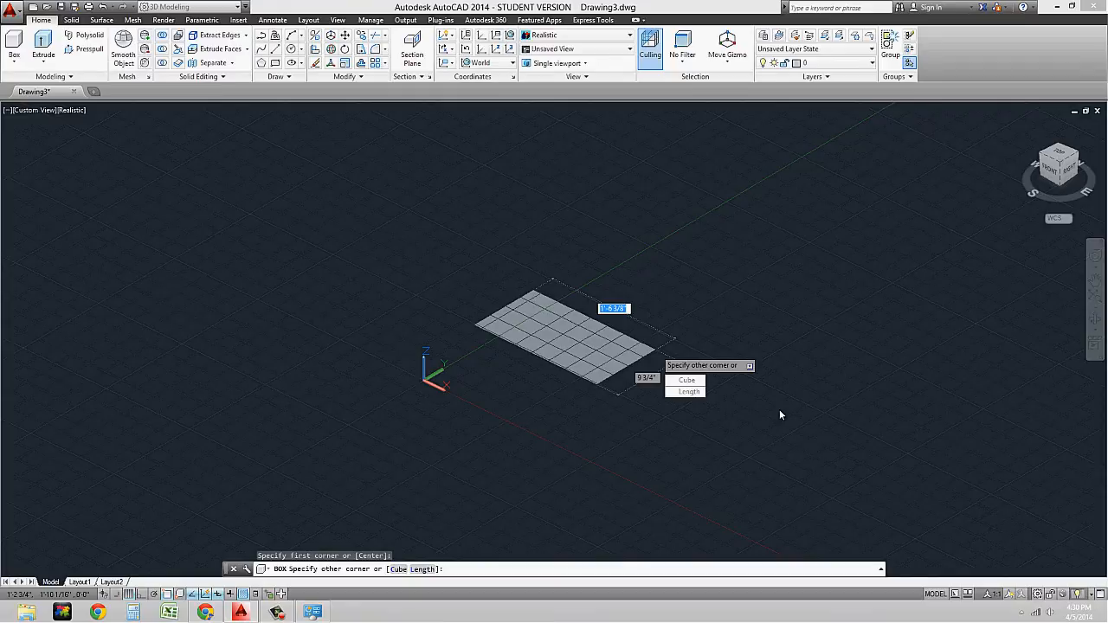
{"action": "left_click", "coordinate": [690, 391]}
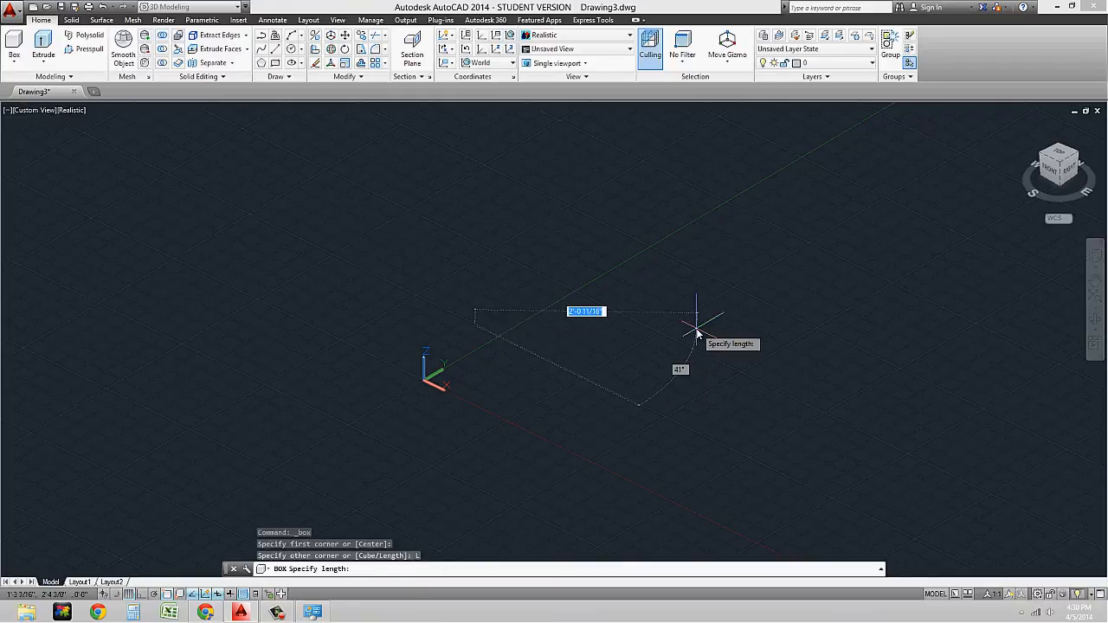
{"action": "type", "text": "2'"}
{"action": "key", "text": "Return"}
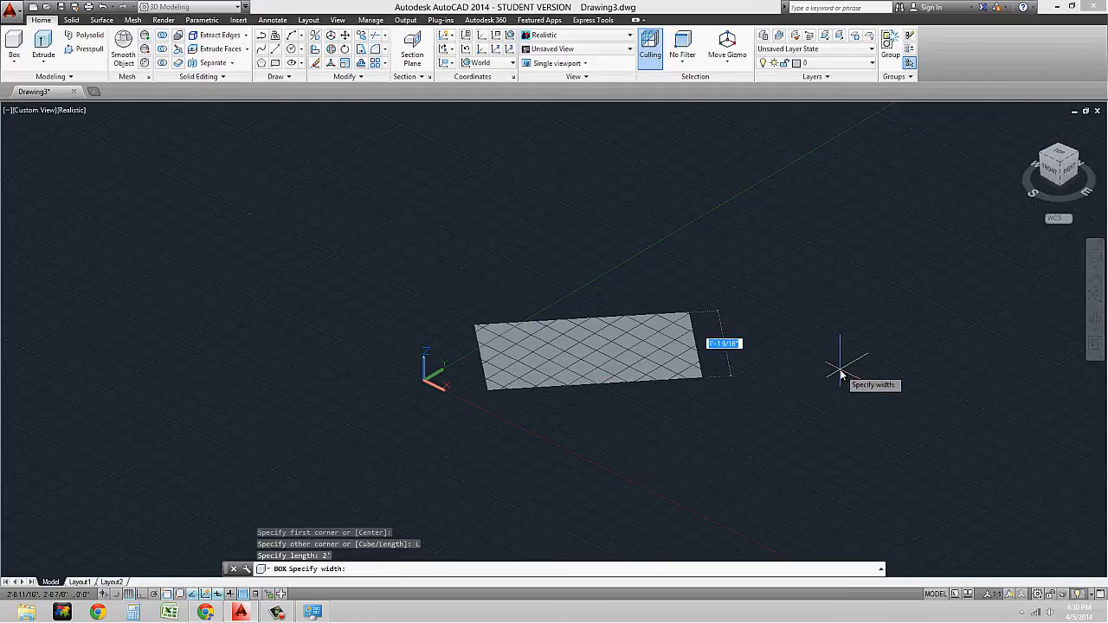
Set the box's width to 5' and its height to 10' to complete the solid.
{"action": "type", "text": "5'"}
{"action": "key", "text": "Return"}
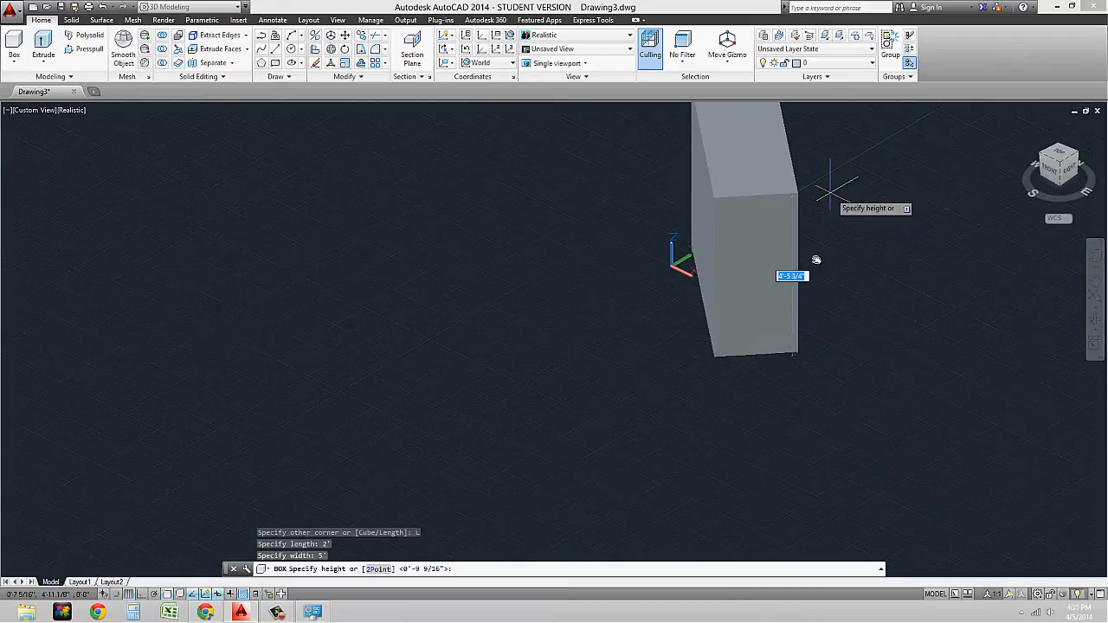
{"action": "scroll", "coordinate": [831, 193], "scroll_direction": "down", "scroll_amount": 3}
{"action": "middle_click_drag", "start_coordinate": [831, 194], "coordinate": [817, 286]}
{"action": "type", "text": "10'"}
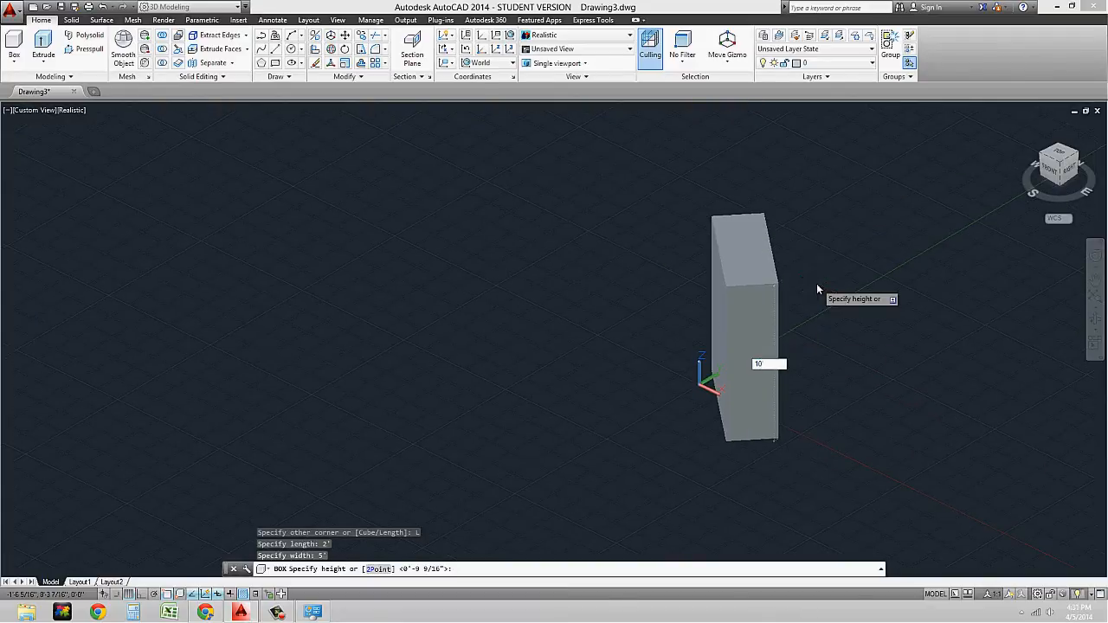
{"action": "key", "text": "Return"}
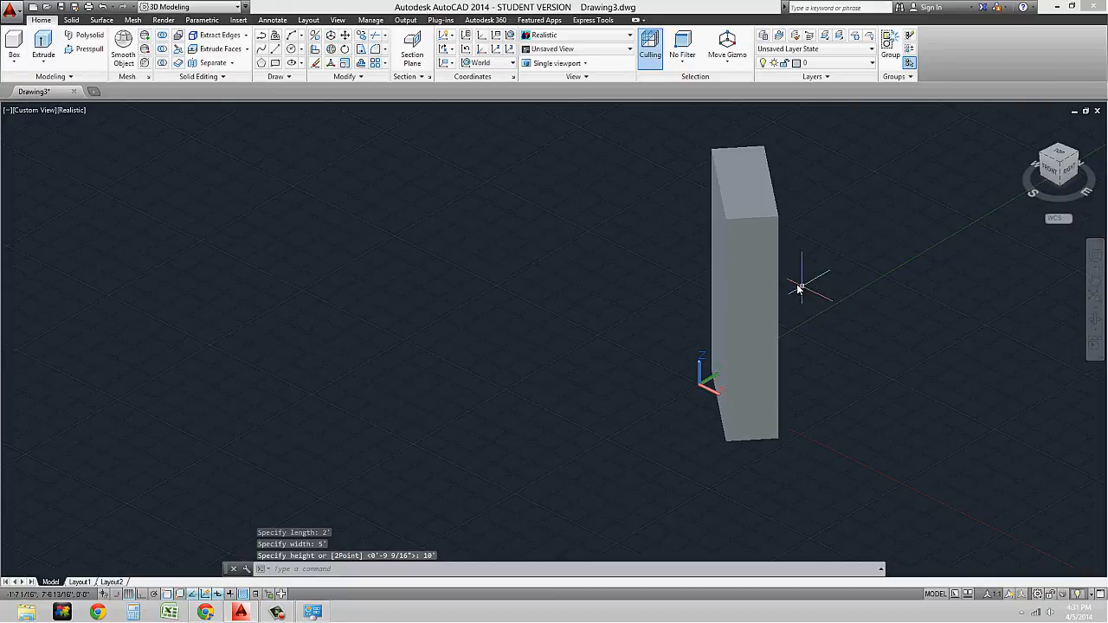
Draw a solid sphere beside the box with a radius of 6.
{"action": "middle_click_drag", "start_coordinate": [779, 364], "coordinate": [653, 372], "text": "shift"}
{"action": "scroll", "coordinate": [763, 358], "scroll_direction": "down", "scroll_amount": 3}
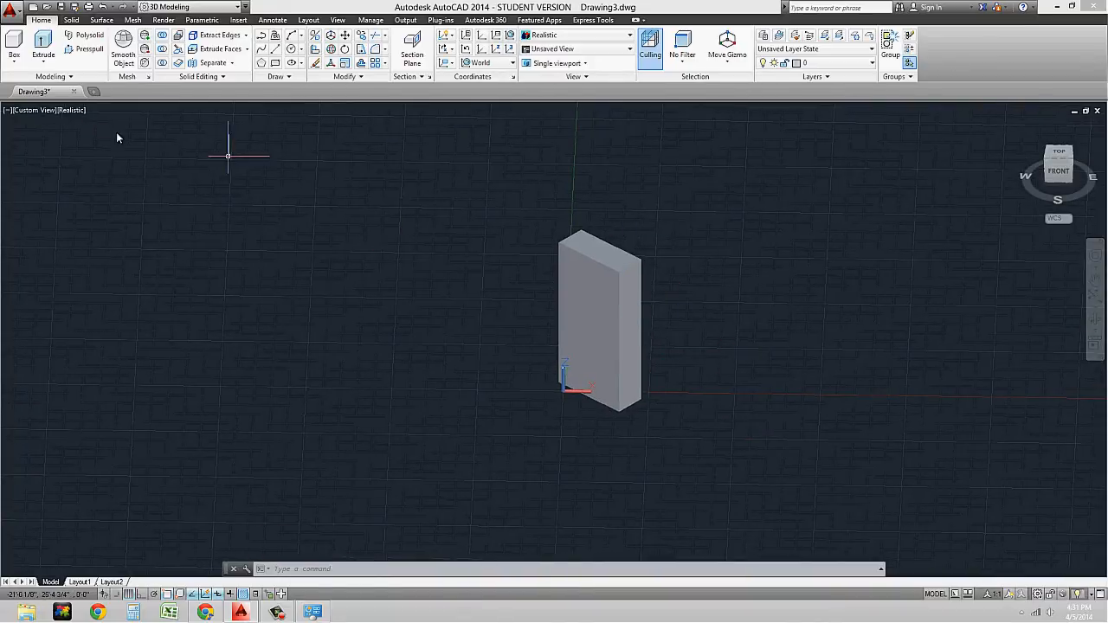
{"action": "left_click", "coordinate": [17, 68]}
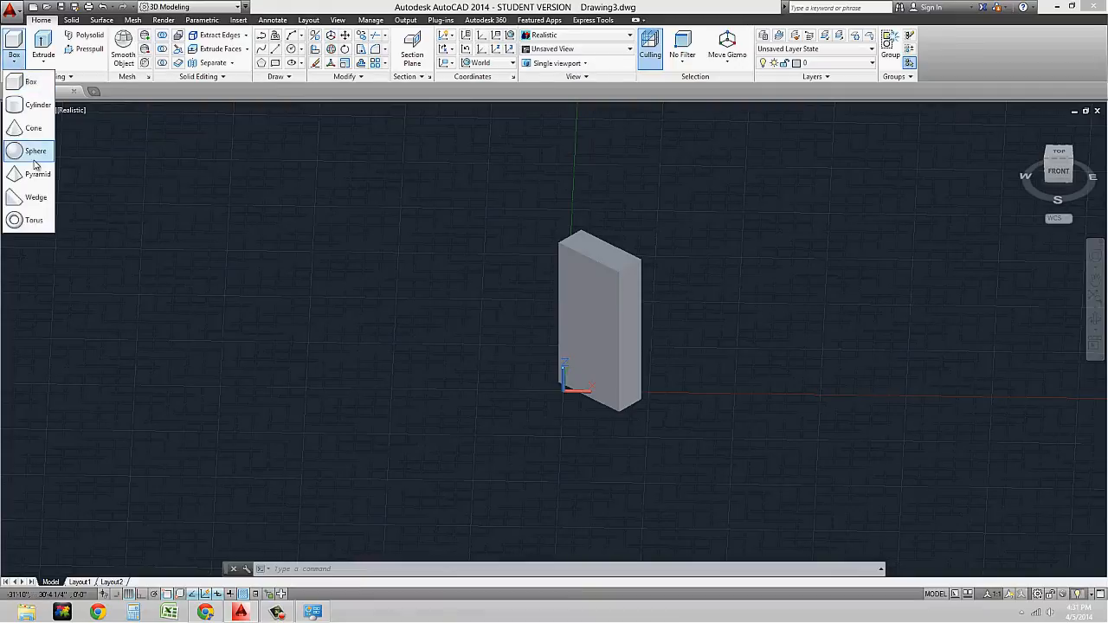
{"action": "middle_click_drag", "start_coordinate": [806, 338], "coordinate": [624, 322]}
{"action": "left_click", "coordinate": [578, 282]}
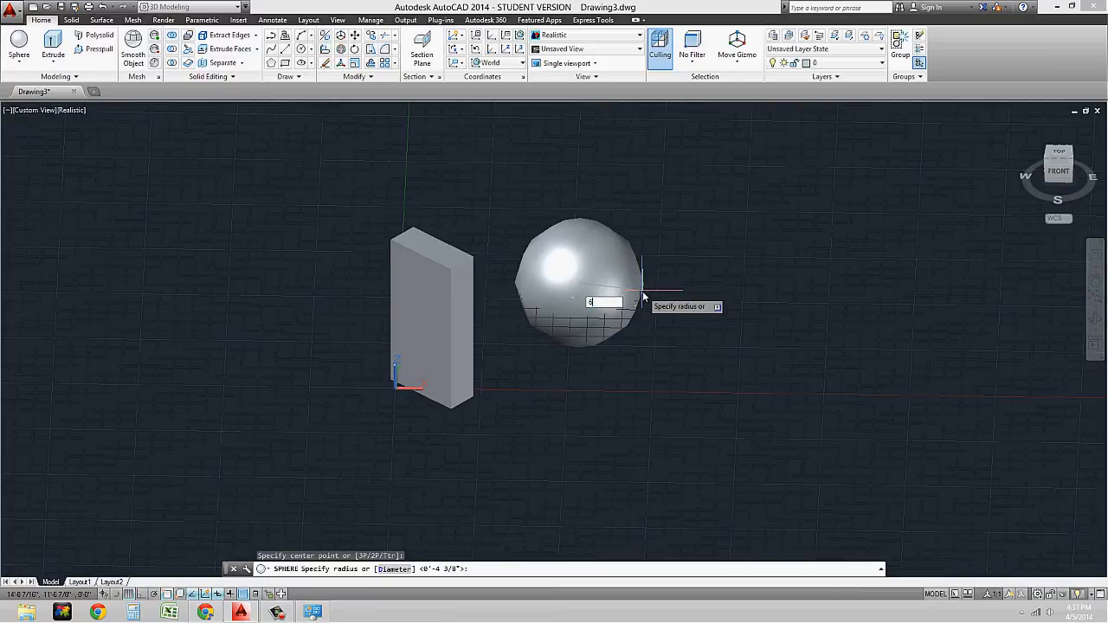
{"action": "type", "text": "6"}
{"action": "key", "text": "Return"}
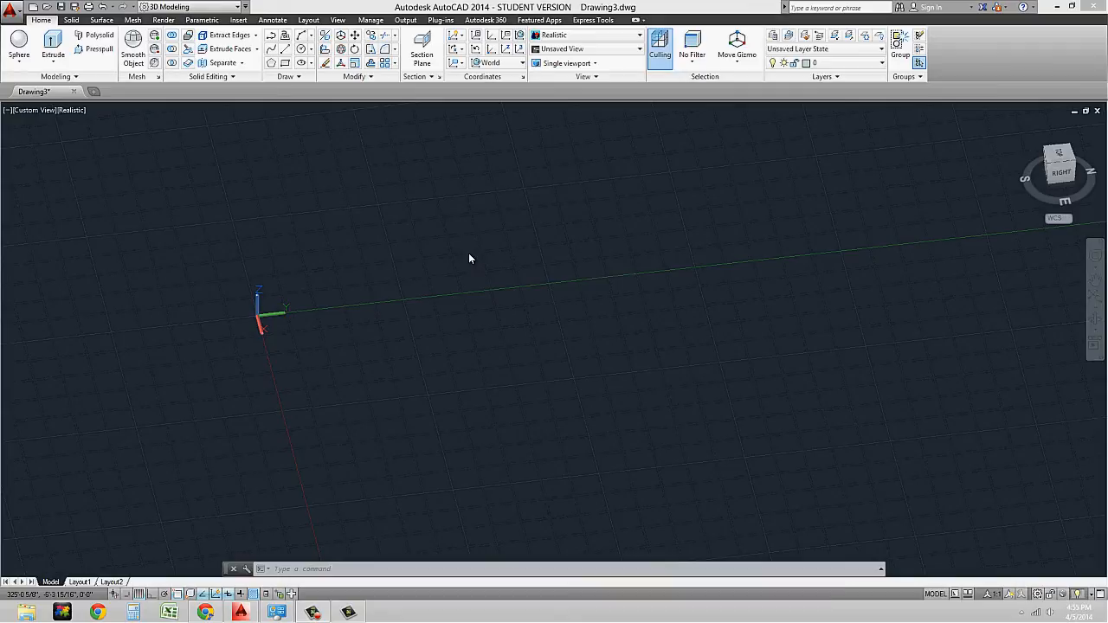
Start a polyline with ortho on behind the Y axis, with a 200' side along Y and a 40' side along X.
{"action": "type", "text": "PL"}
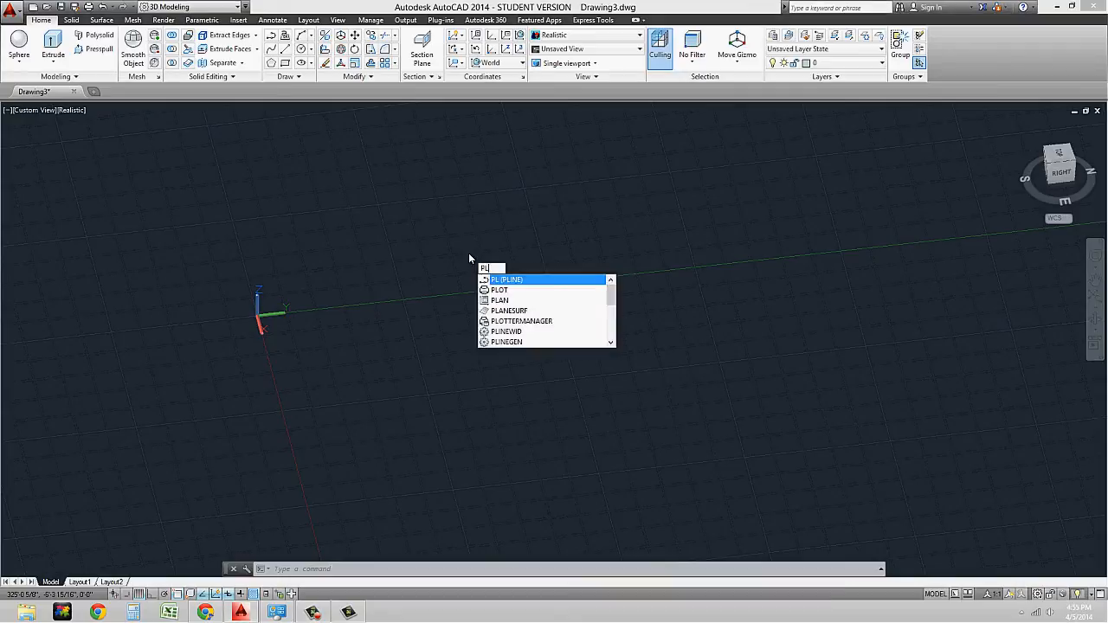
{"action": "key", "text": "Return"}
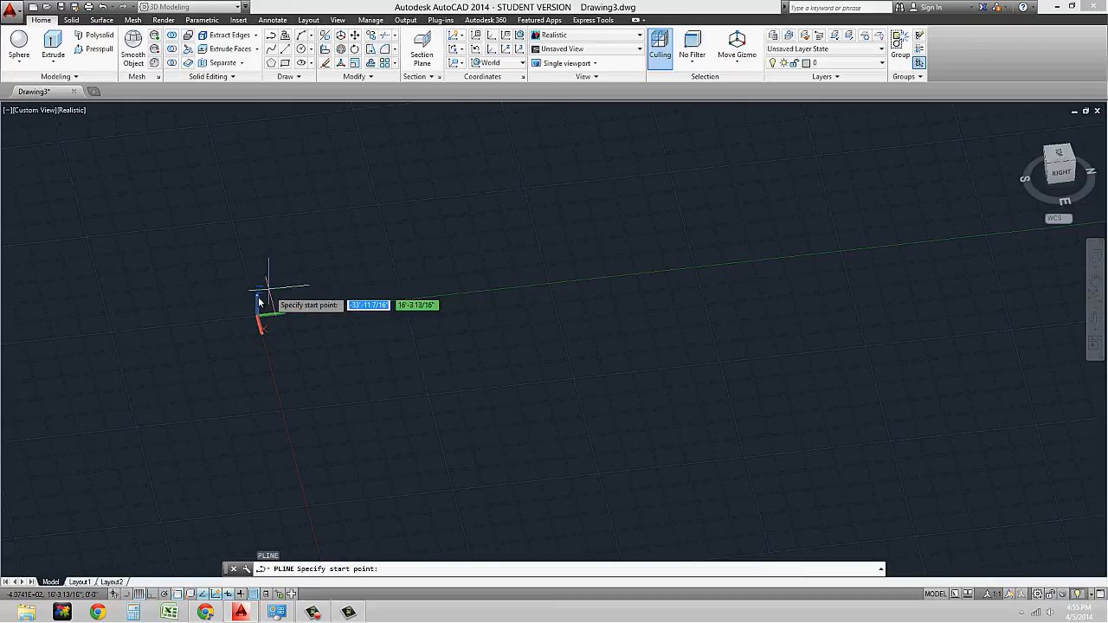
{"action": "left_click", "coordinate": [384, 256]}
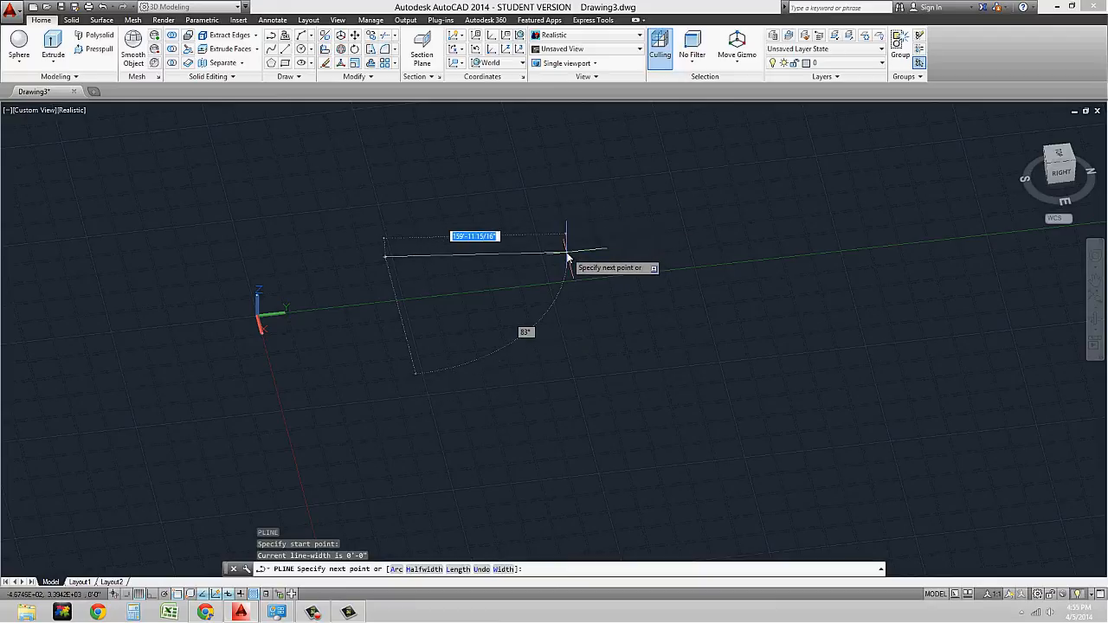
{"action": "key", "text": "F8"}
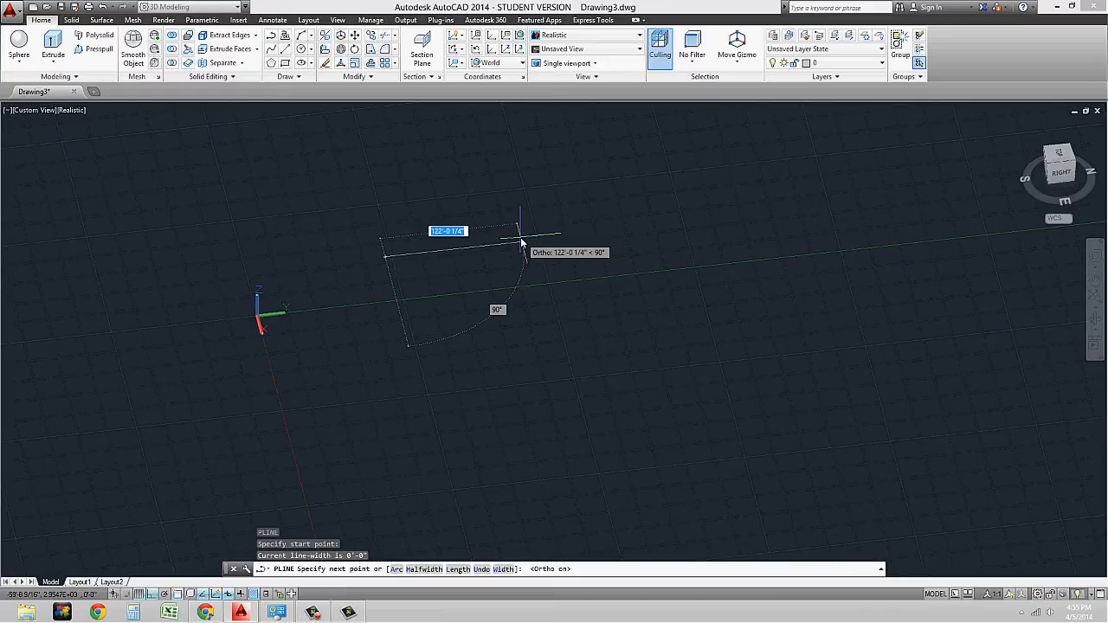
{"action": "type", "text": "200"}
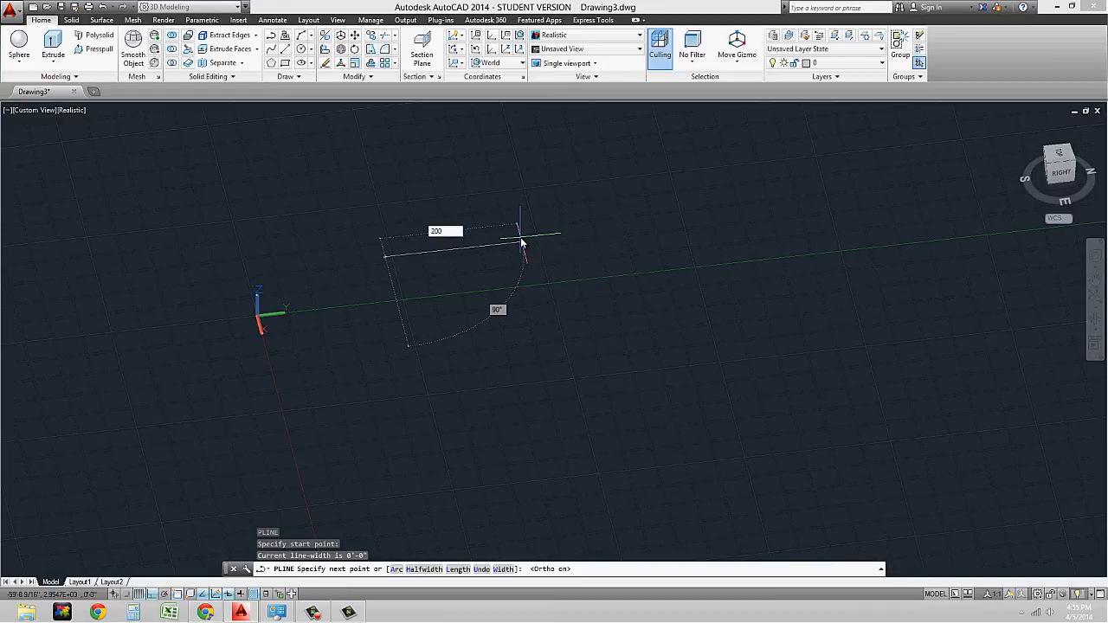
{"action": "key", "text": "Return"}
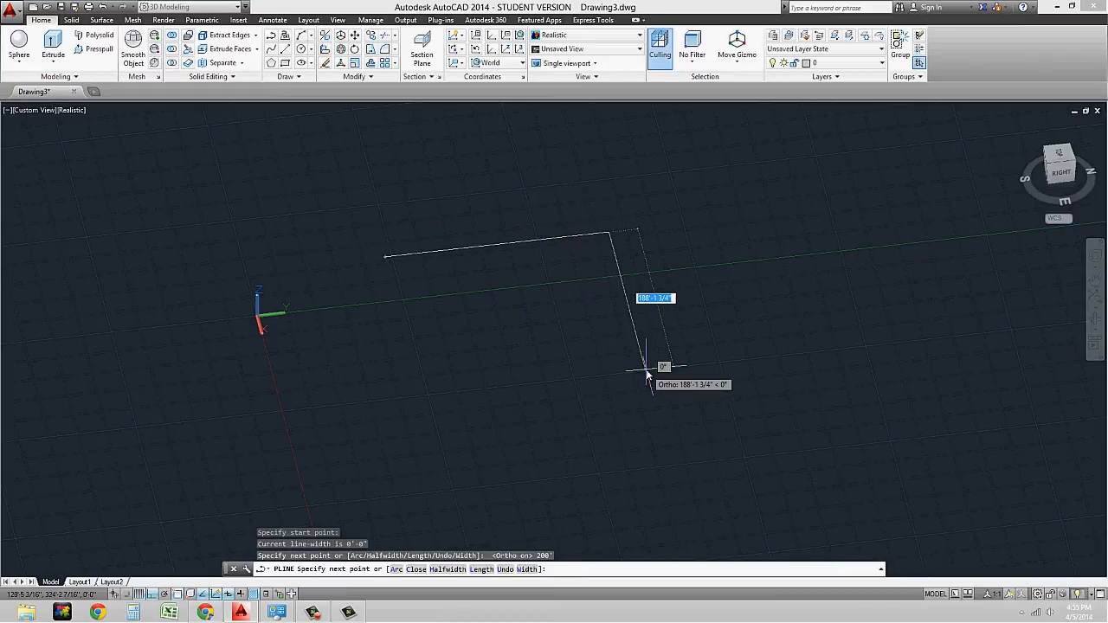
{"action": "type", "text": "40"}
{"action": "key", "text": "Return"}
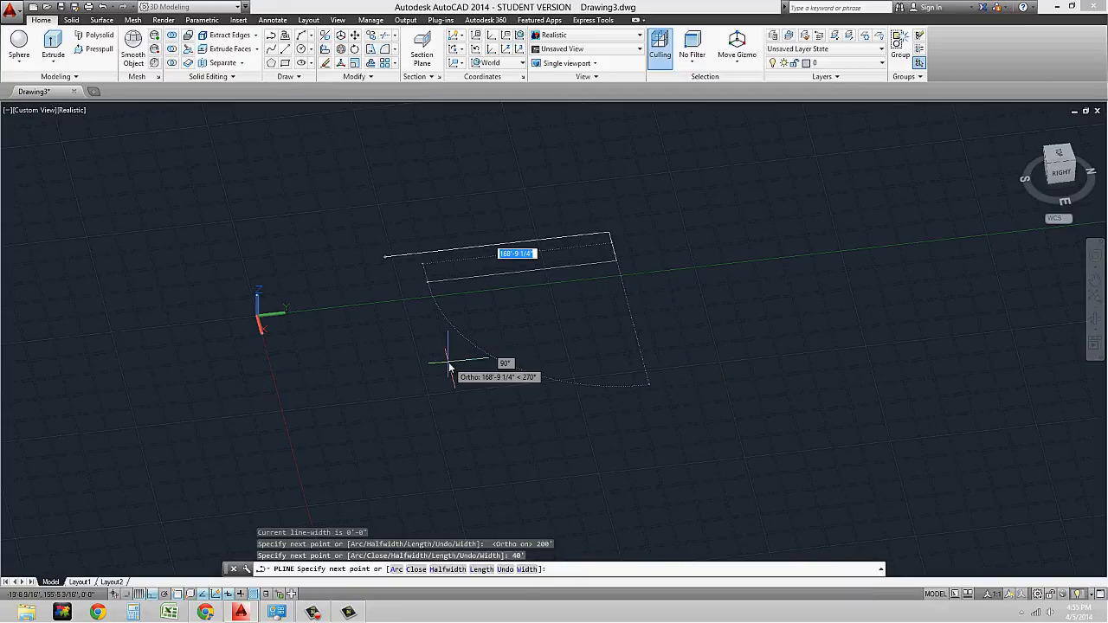
{"action": "type", "text": "200"}
{"action": "key", "text": "Return"}
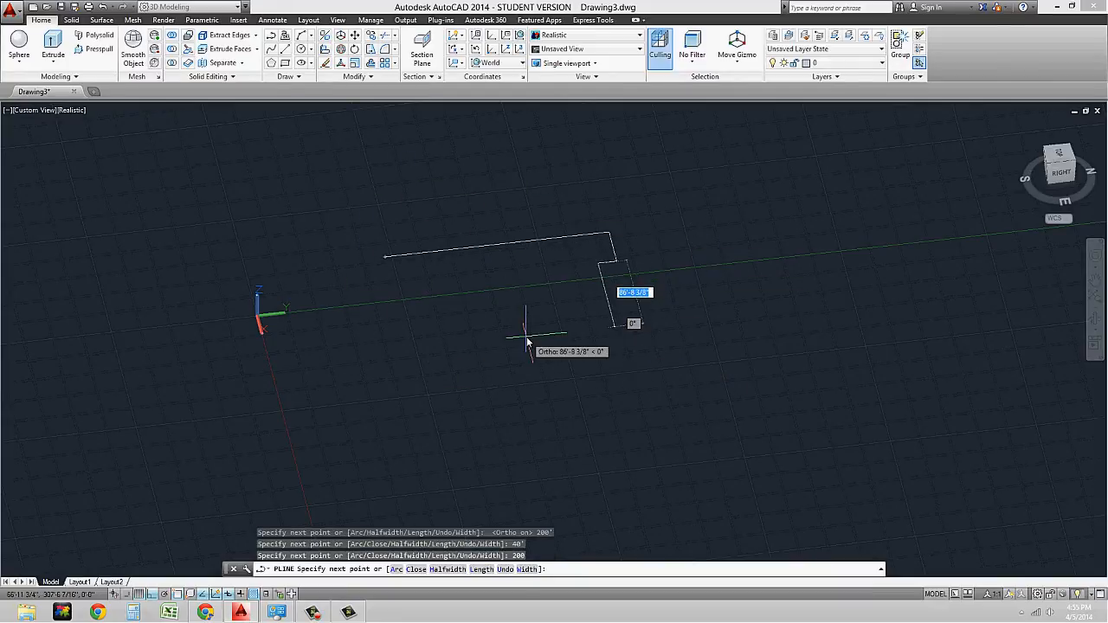
{"action": "type", "text": "u"}
{"action": "key", "text": "Return"}
Add the polyline's third side, 200' back parallel to the first, and close the rectangle.
{"action": "type", "text": "200"}
{"action": "key", "text": "Return"}
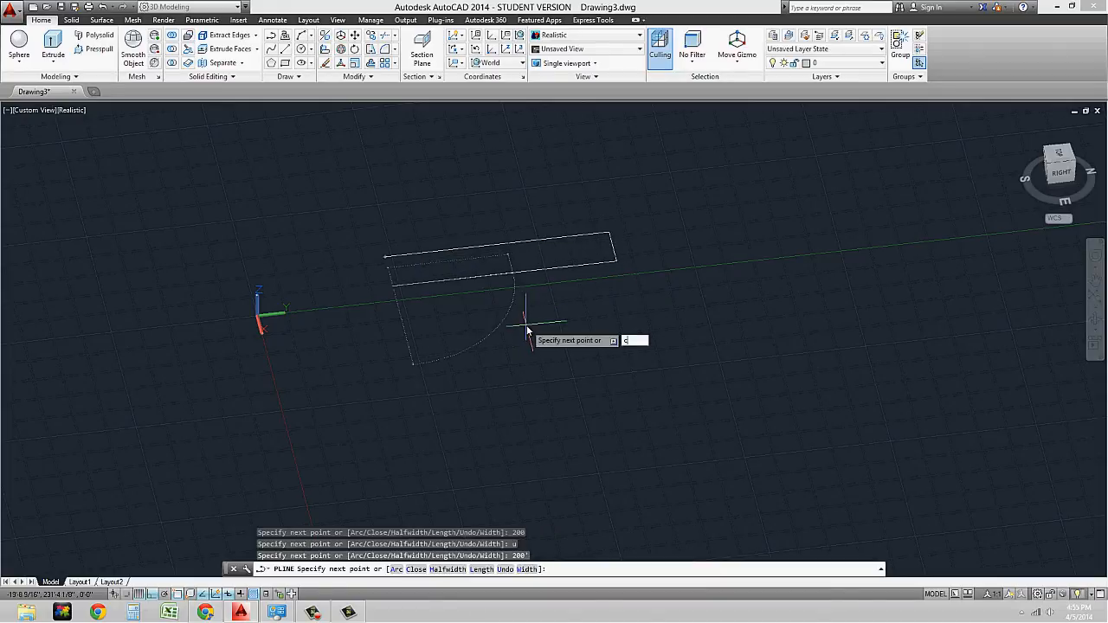
{"action": "type", "text": "c"}
{"action": "key", "text": "Return"}
{"action": "middle_click_drag", "start_coordinate": [569, 331], "coordinate": [598, 384]}
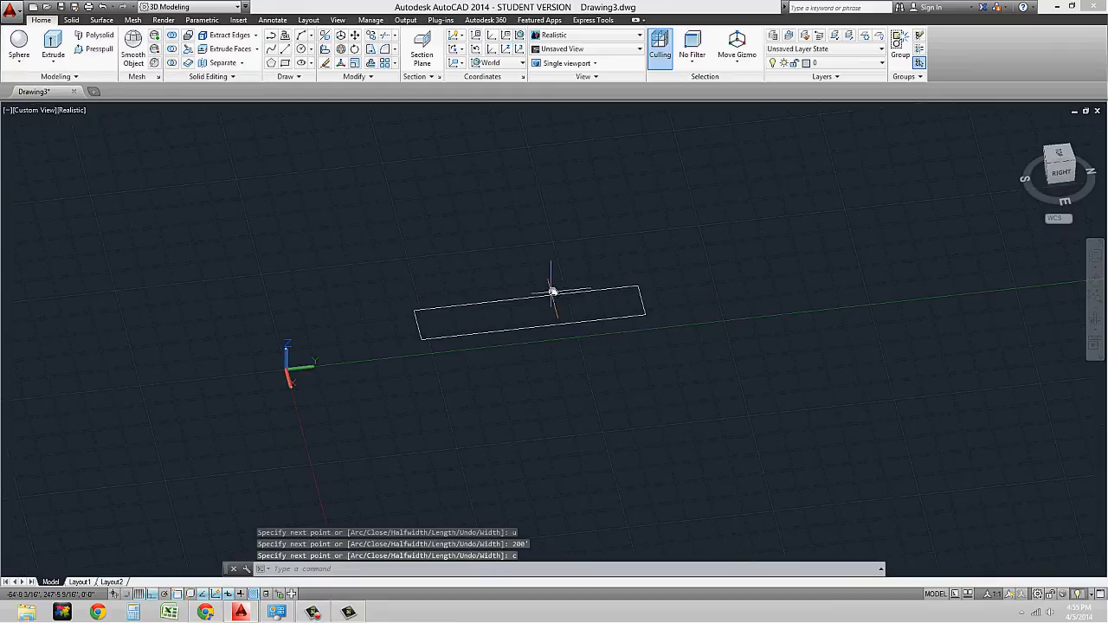
{"action": "left_click", "coordinate": [551, 296]}
{"action": "key", "text": "Escape"}
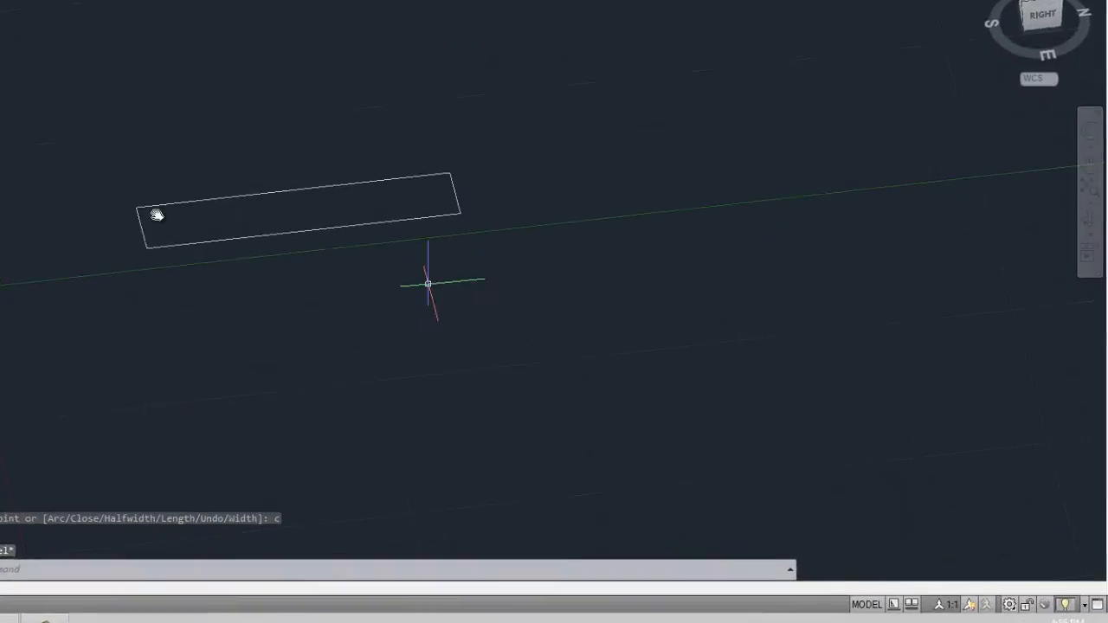
Extrude the closed rectangular polyline into a solid 100' high.
{"action": "middle_click_drag", "start_coordinate": [320, 120], "coordinate": [185, 127]}
{"action": "scroll", "coordinate": [185, 121], "scroll_direction": "down", "scroll_amount": 2}
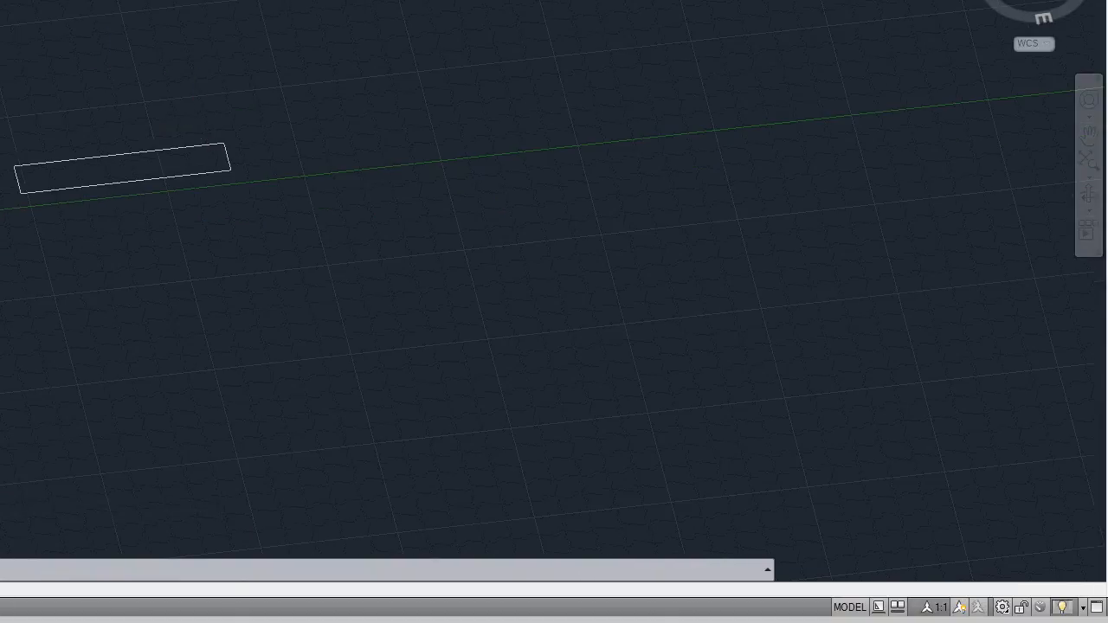
{"action": "left_click", "coordinate": [116, 1]}
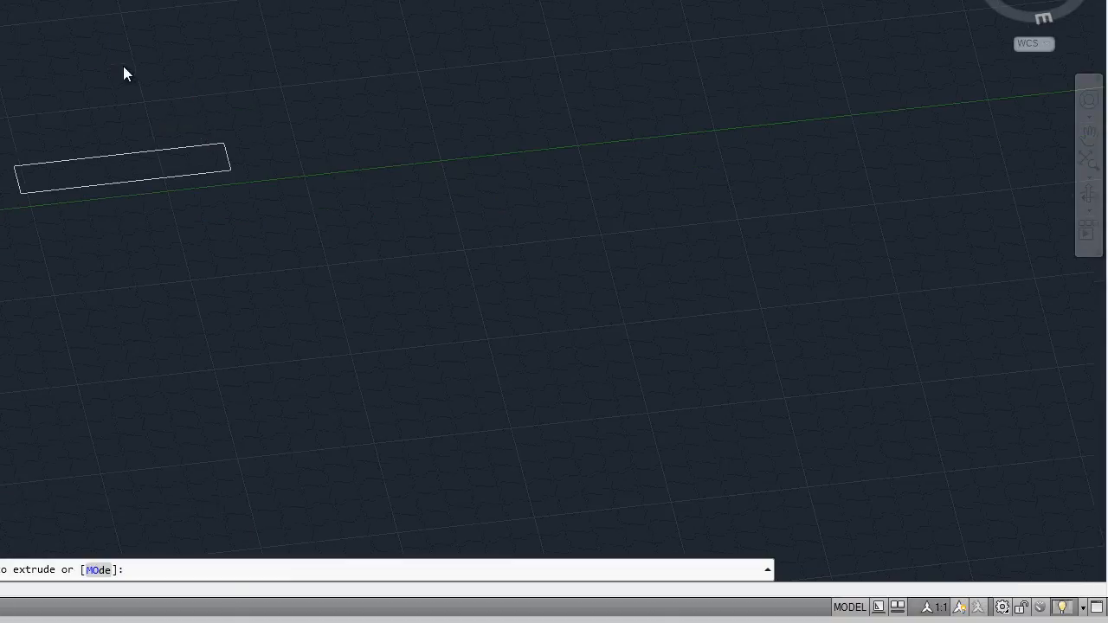
{"action": "left_click", "coordinate": [149, 150]}
{"action": "key", "text": "Return"}
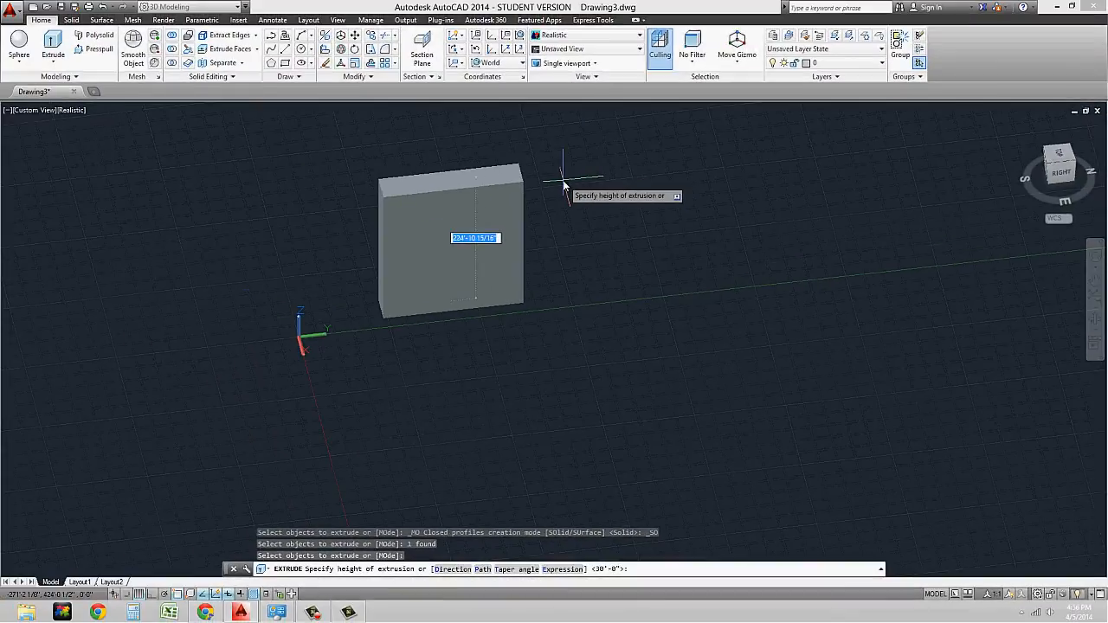
{"action": "type", "text": "100"}
{"action": "key", "text": "Return"}
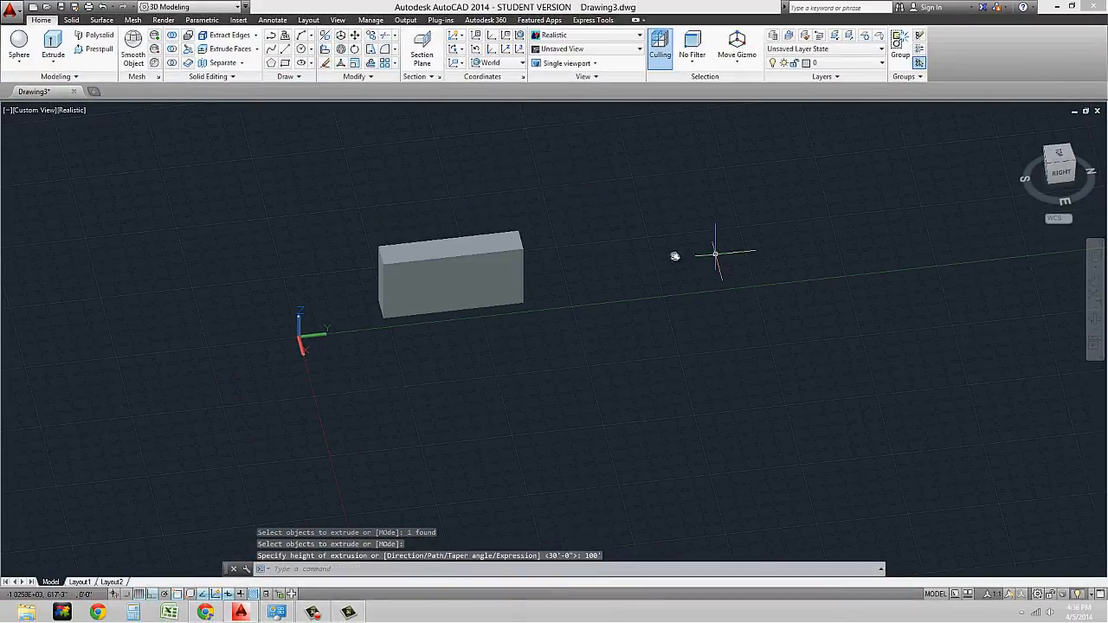
Draw a freehand circle on the ground plane beside the extruded block, further along the Y axis.
{"action": "middle_click_drag", "start_coordinate": [722, 240], "coordinate": [479, 230]}
{"action": "middle_click_drag", "start_coordinate": [375, 235], "coordinate": [453, 255]}
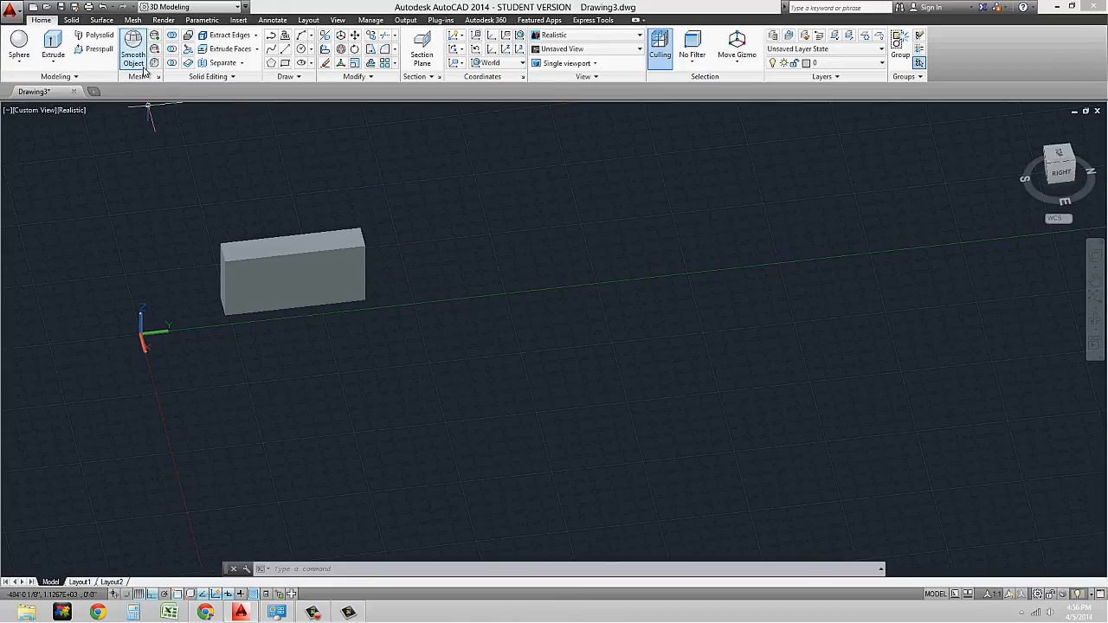
{"action": "left_click", "coordinate": [301, 48]}
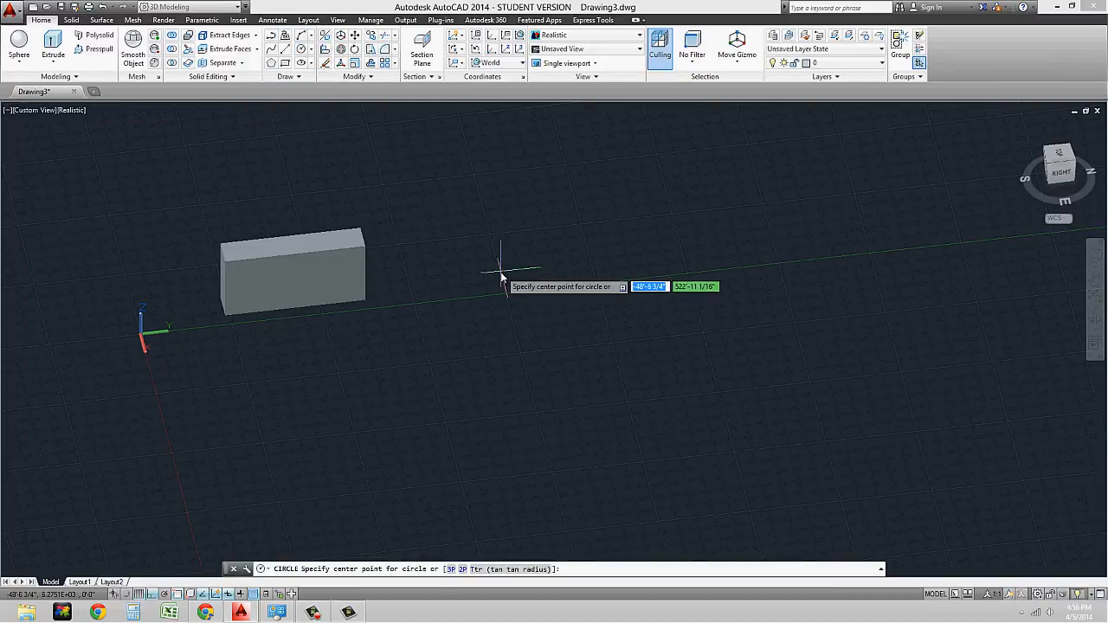
{"action": "left_click", "coordinate": [500, 272]}
{"action": "left_click", "coordinate": [542, 275]}
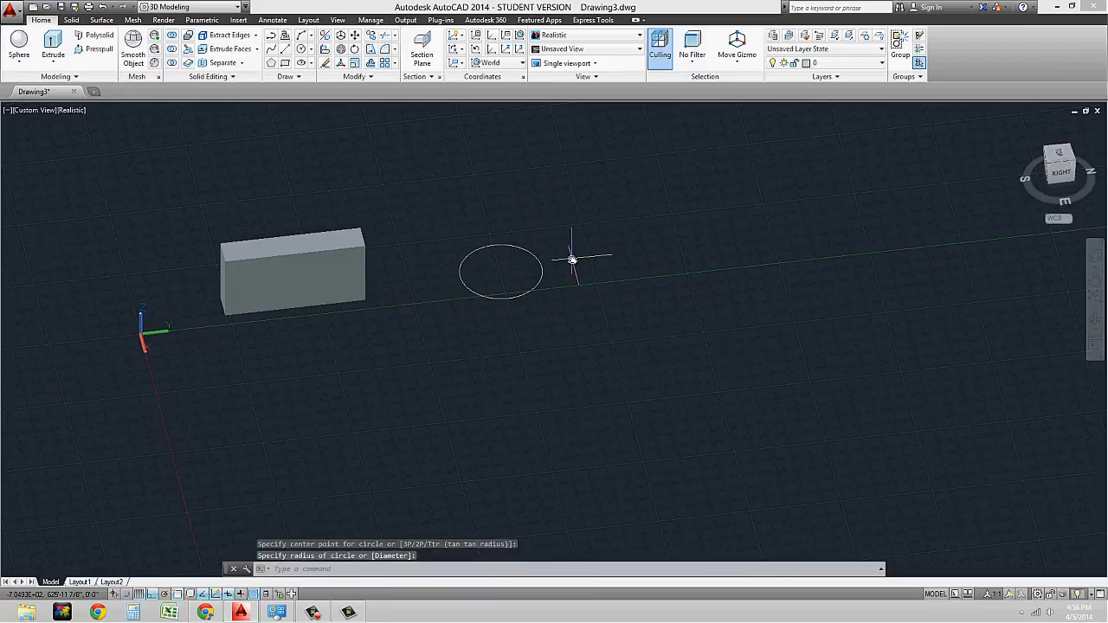
Extrude the circle into a solid disc 20' high.
{"action": "middle_click_drag", "start_coordinate": [571, 258], "coordinate": [569, 284]}
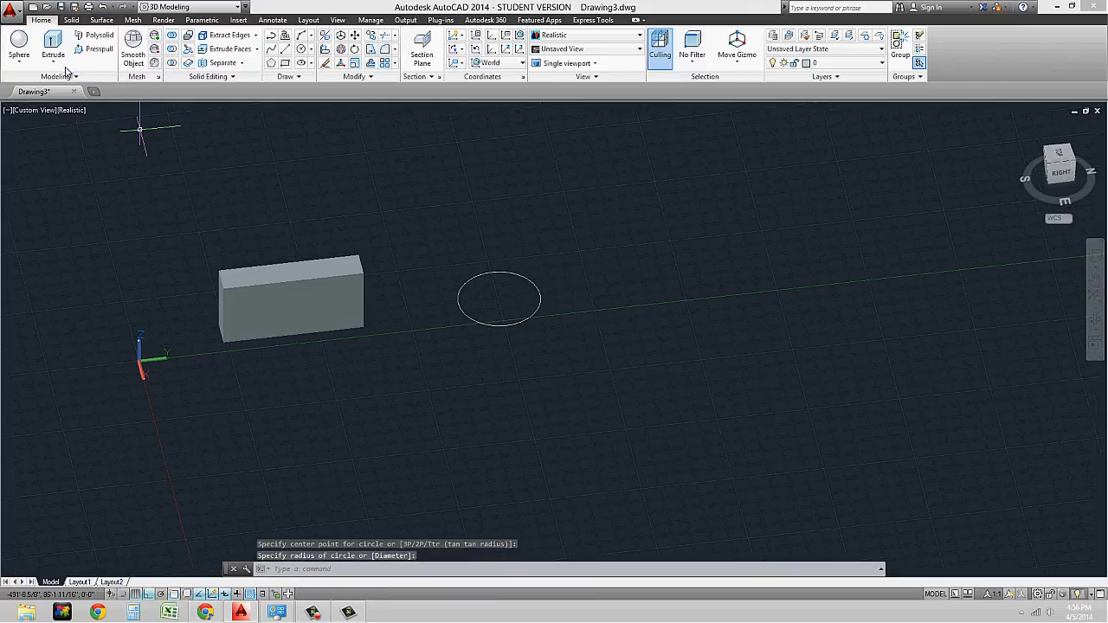
{"action": "left_click", "coordinate": [53, 45]}
{"action": "left_click", "coordinate": [513, 275]}
{"action": "key", "text": "Return"}
{"action": "type", "text": "20'"}
{"action": "key", "text": "Return"}
{"action": "key", "text": "Escape"}
Draw a closed irregular polyline with nine freehand corners and a zigzag edge, Ortho off, on the ground in front of the block and disc.
{"action": "middle_click_drag", "start_coordinate": [482, 341], "coordinate": [505, 284]}
{"action": "type", "text": "pl"}
{"action": "key", "text": "Return"}
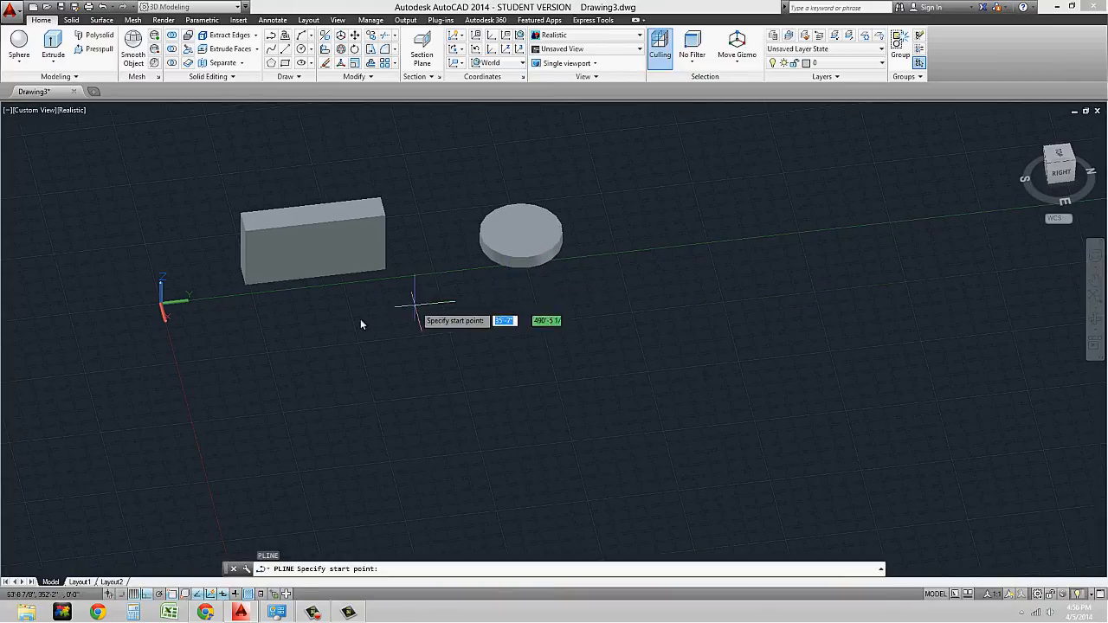
{"action": "left_click", "coordinate": [327, 371]}
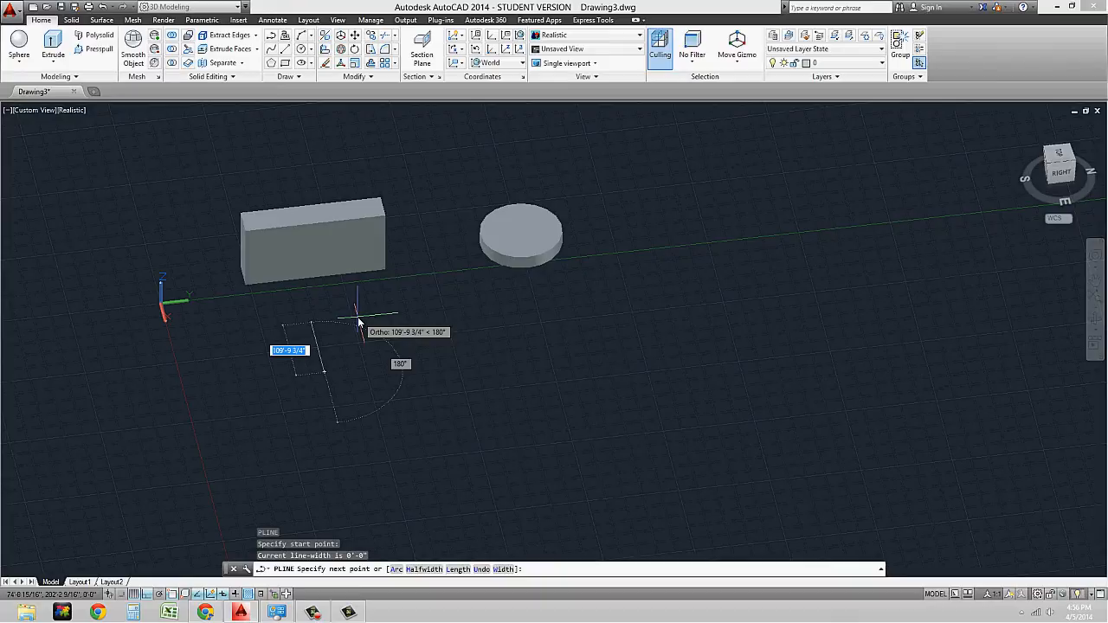
{"action": "key", "text": "F8"}
{"action": "left_click", "coordinate": [369, 316]}
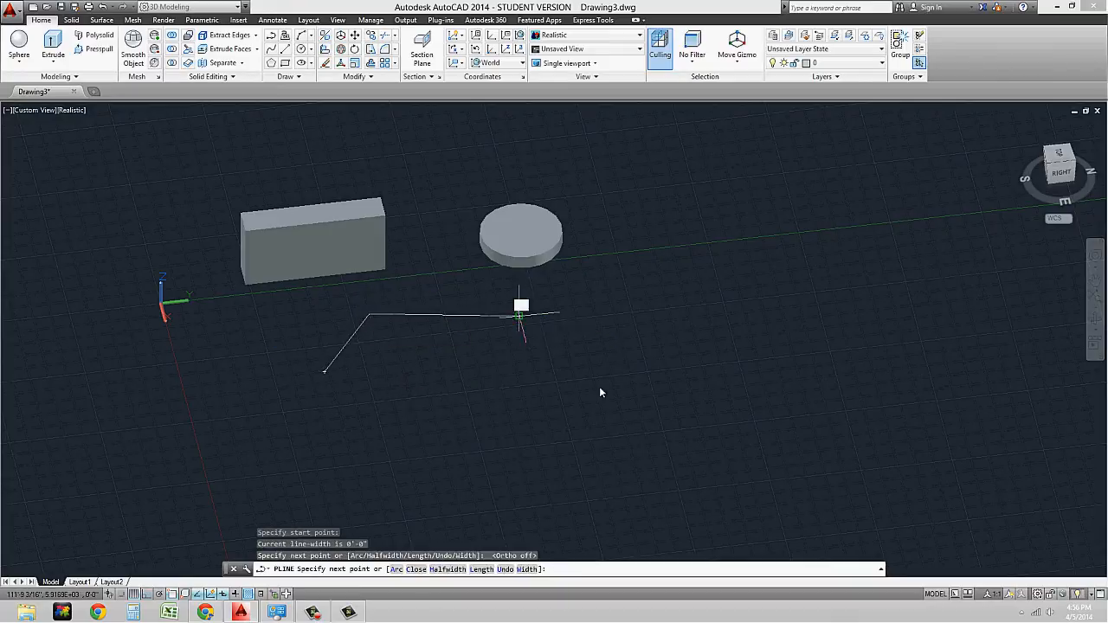
{"action": "left_click", "coordinate": [520, 316]}
{"action": "left_click", "coordinate": [604, 423]}
{"action": "left_click", "coordinate": [534, 457]}
{"action": "left_click", "coordinate": [512, 372]}
{"action": "left_click", "coordinate": [407, 411]}
{"action": "left_click", "coordinate": [399, 354]}
{"action": "left_click", "coordinate": [280, 445]}
{"action": "type", "text": "c"}
{"action": "key", "text": "Return"}
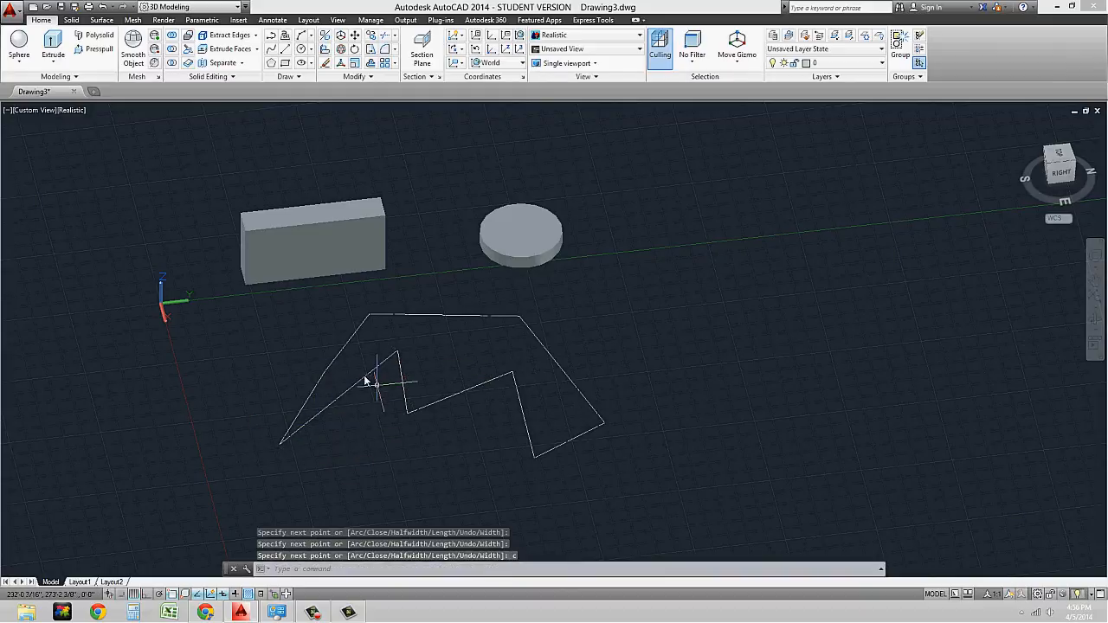
Extrude the closed irregular polyline into a solid 300' high.
{"action": "left_click", "coordinate": [525, 321]}
{"action": "key", "text": "Return"}
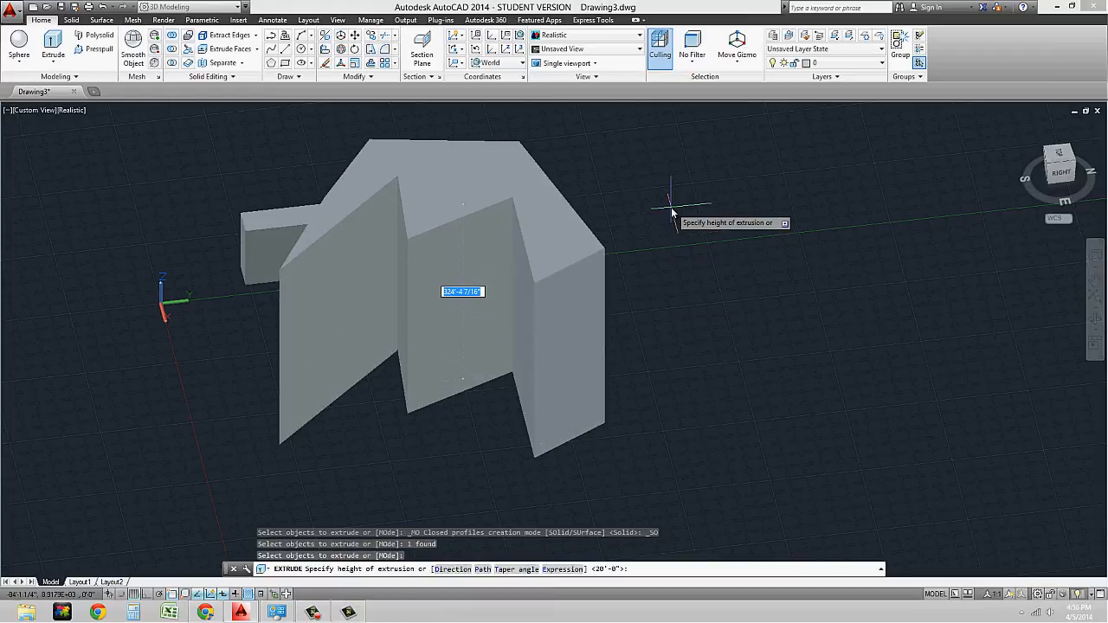
{"action": "type", "text": "300"}
{"action": "key", "text": "Return"}
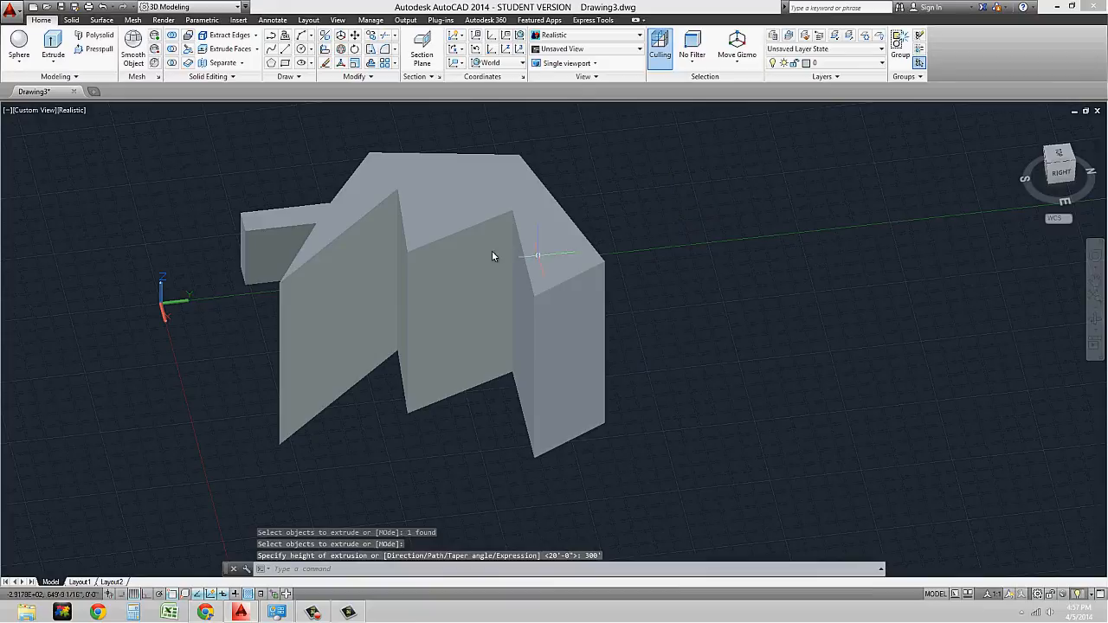
Draw three separate freehand lines that cross each other and enclose a triangle, beside the zigzag solid in the X direction.
{"action": "middle_click_drag", "start_coordinate": [437, 236], "coordinate": [524, 277], "text": "shift"}
{"action": "scroll", "coordinate": [524, 277], "scroll_direction": "down", "scroll_amount": 2}
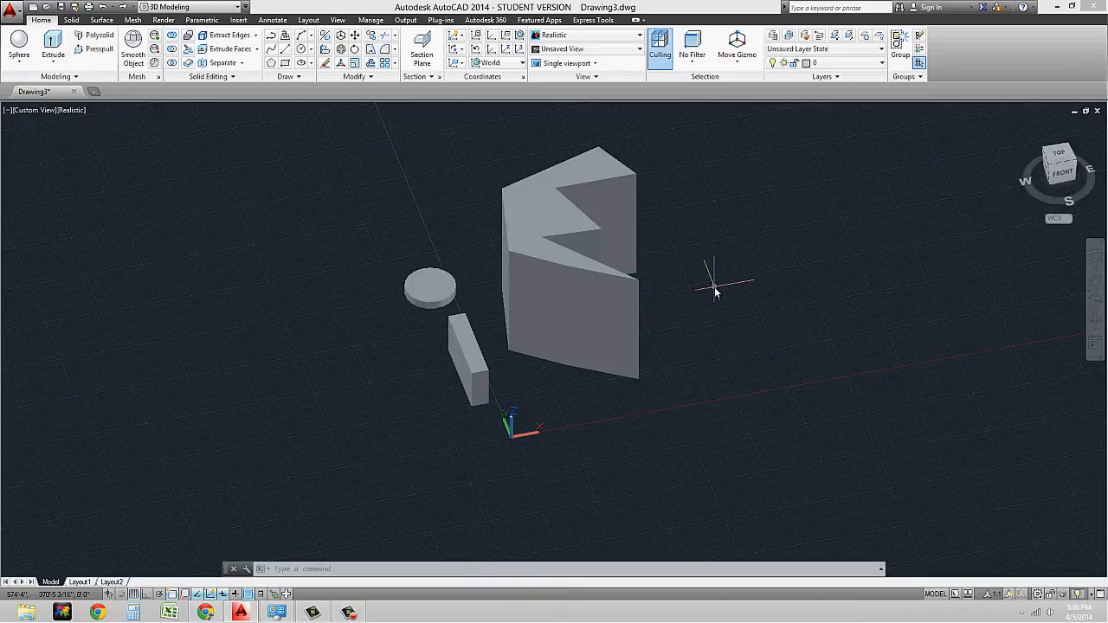
{"action": "middle_click_drag", "start_coordinate": [725, 304], "coordinate": [658, 321]}
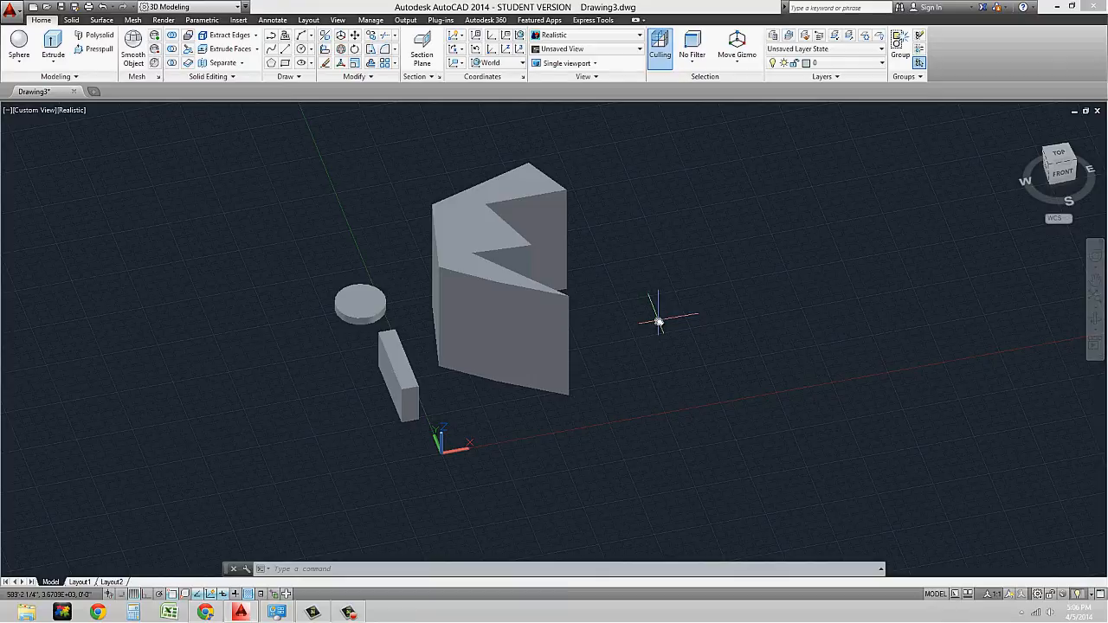
{"action": "type", "text": "L"}
{"action": "key", "text": "Return"}
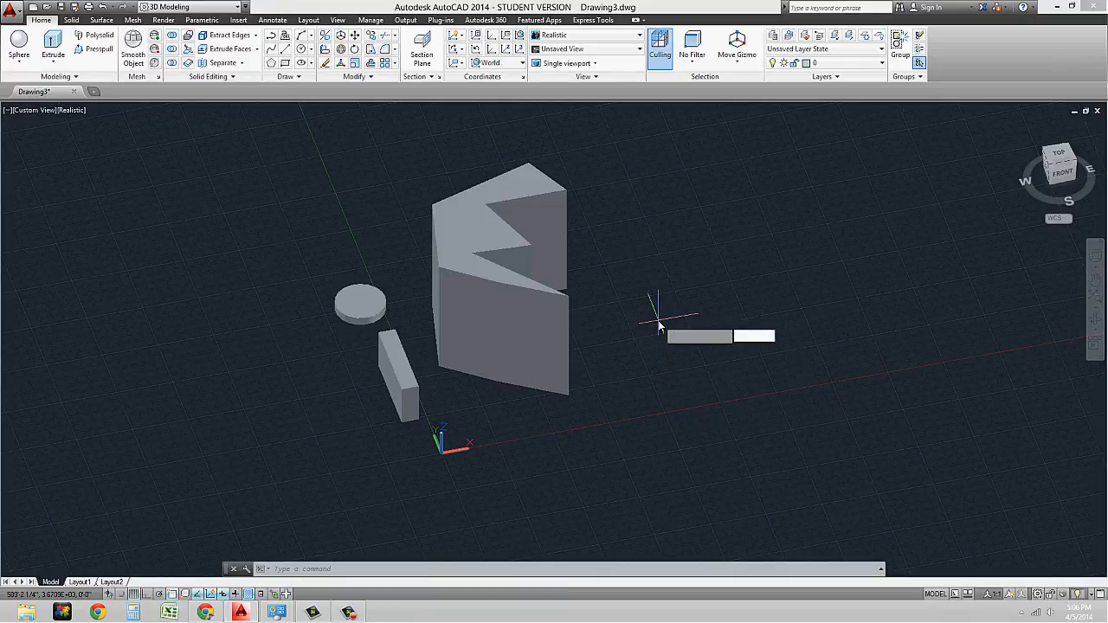
{"action": "left_click", "coordinate": [663, 409]}
{"action": "left_click", "coordinate": [738, 262]}
{"action": "key", "text": "Return"}
{"action": "key", "text": "Return"}
{"action": "left_click", "coordinate": [704, 262]}
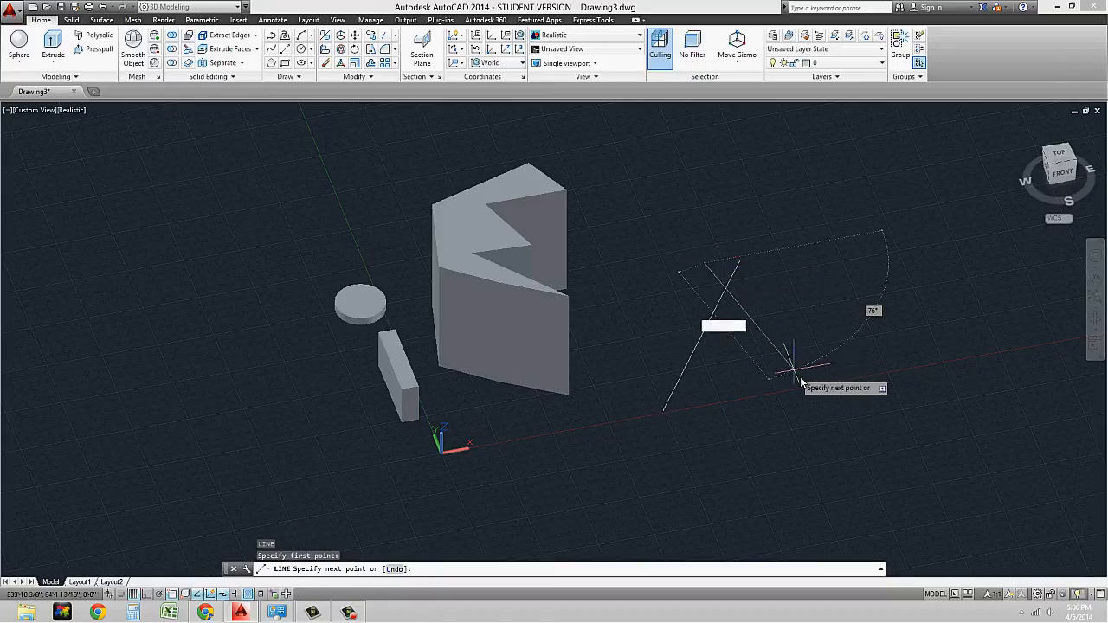
{"action": "left_click", "coordinate": [800, 376]}
{"action": "key", "text": "Escape"}
{"action": "key", "text": "Return"}
{"action": "left_click", "coordinate": [661, 367]}
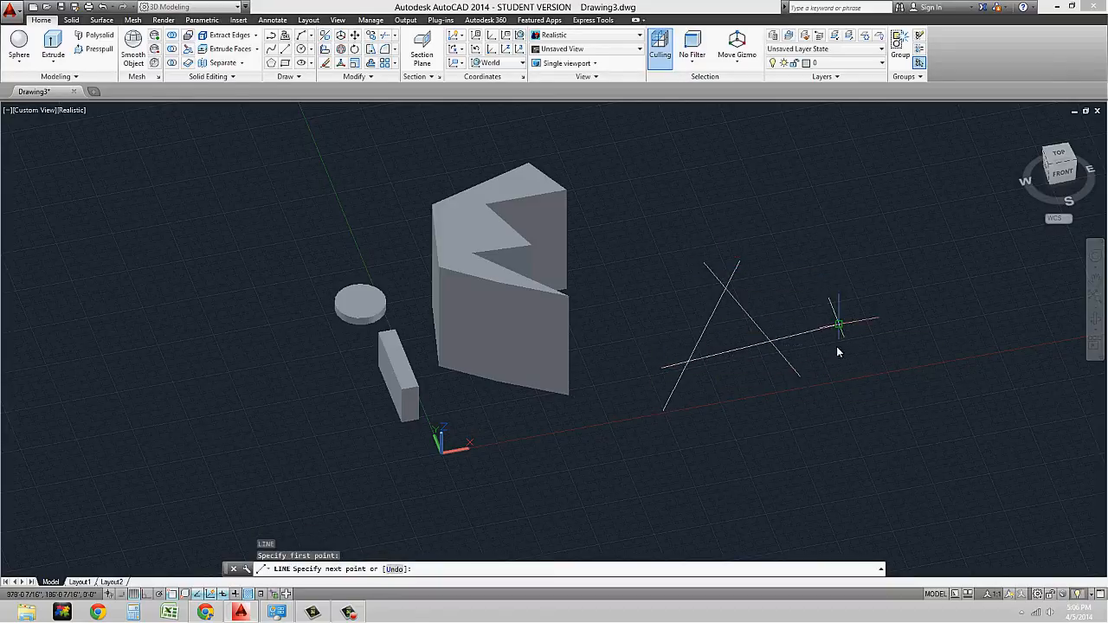
{"action": "left_click", "coordinate": [839, 324]}
{"action": "key", "text": "Escape"}
Presspull the triangular area enclosed by the three crossing lines to a height of 20'.
{"action": "scroll", "coordinate": [772, 373], "scroll_direction": "down", "scroll_amount": 2}
{"action": "middle_click_drag", "start_coordinate": [772, 372], "coordinate": [668, 367]}
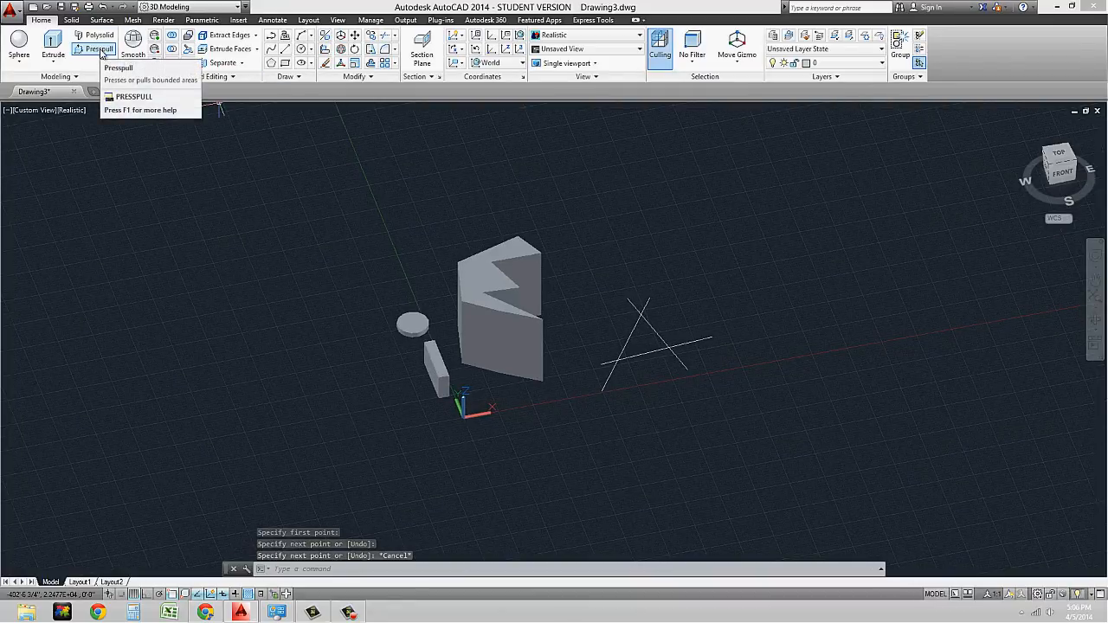
{"action": "left_click", "coordinate": [101, 50]}
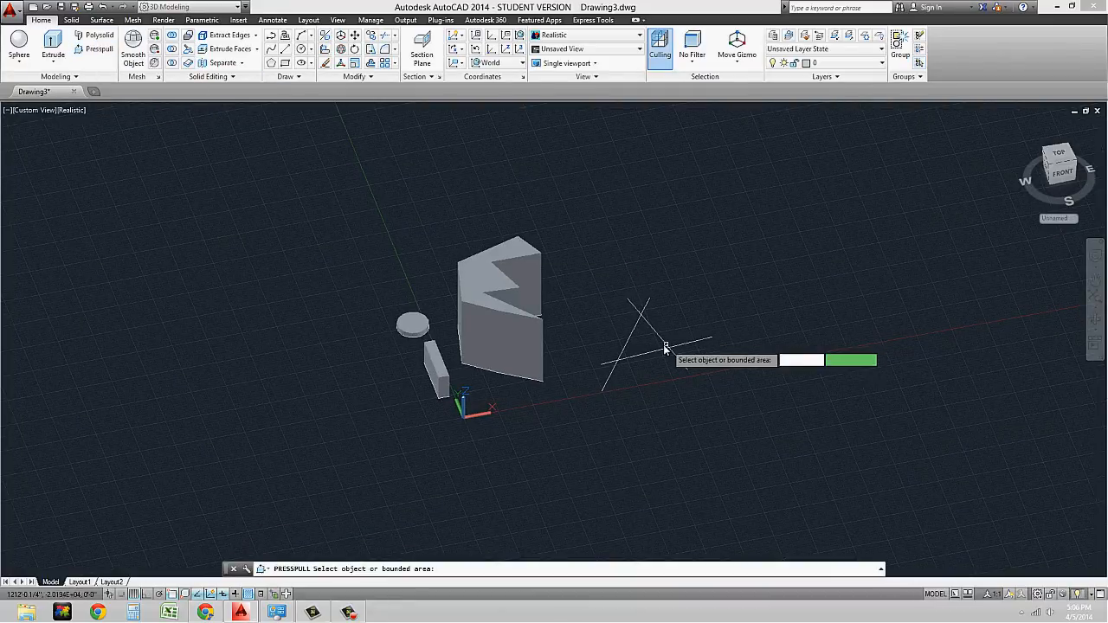
{"action": "scroll", "coordinate": [667, 346], "scroll_direction": "up", "scroll_amount": 3}
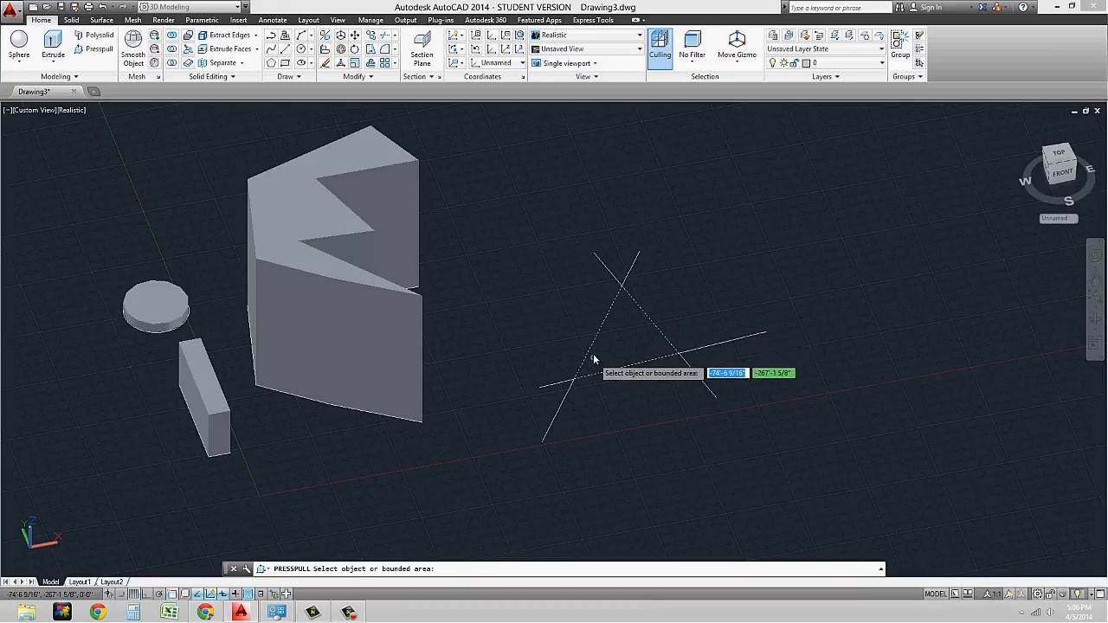
{"action": "left_click", "coordinate": [634, 332]}
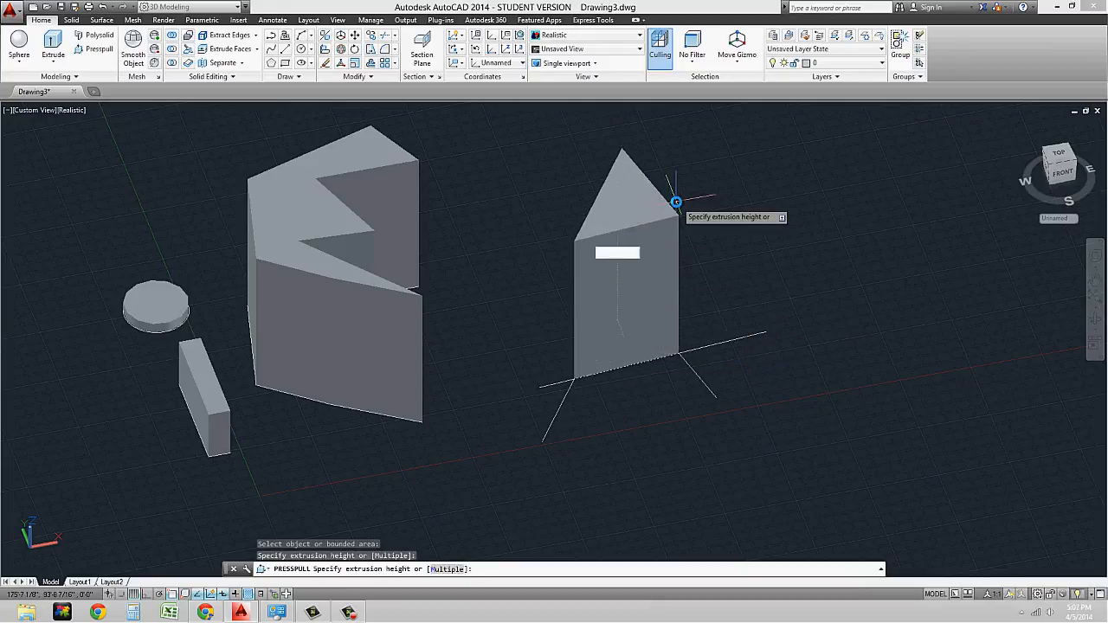
{"action": "type", "text": "20"}
{"action": "key", "text": "Return"}
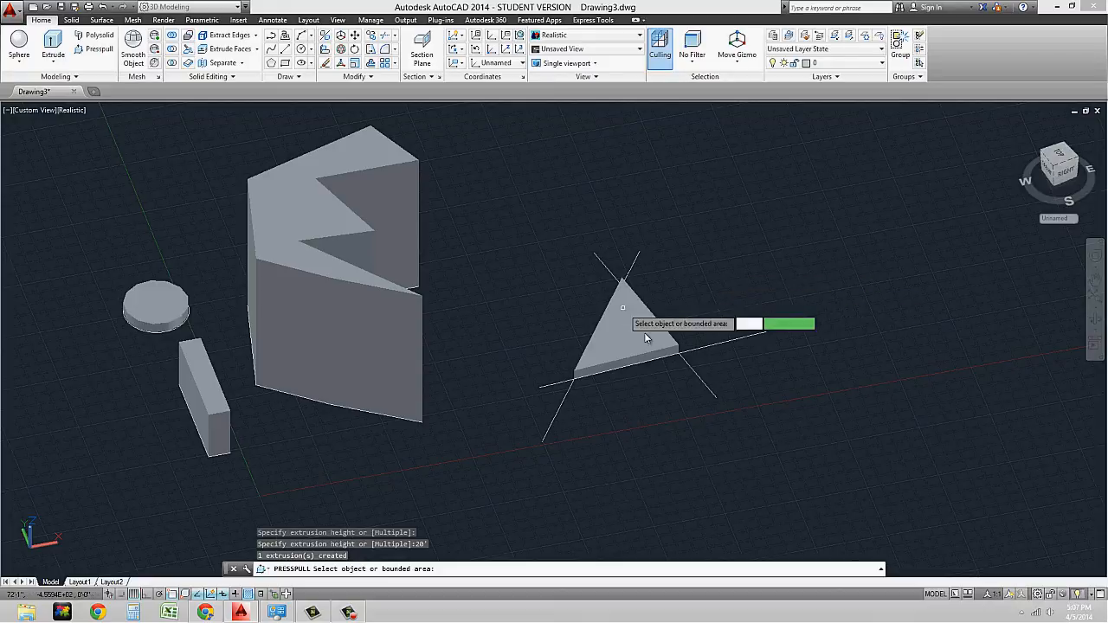
{"action": "key", "text": "Return"}
Draw one long freehand line on the open ground beyond the triangular solid, further along the X direction.
{"action": "scroll", "coordinate": [702, 299], "scroll_direction": "down", "scroll_amount": 2}
{"action": "middle_click_drag", "start_coordinate": [705, 305], "coordinate": [597, 305]}
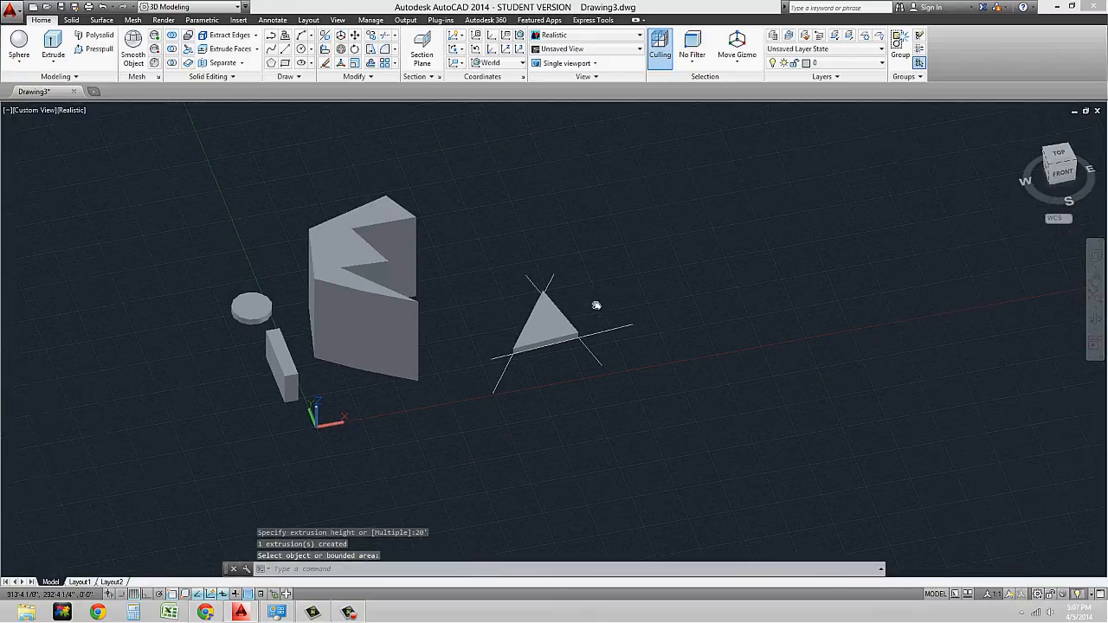
{"action": "type", "text": "l"}
{"action": "key", "text": "Return"}
{"action": "left_click", "coordinate": [696, 343]}
{"action": "left_click", "coordinate": [695, 204]}
{"action": "key", "text": "Return"}
{"action": "left_click", "coordinate": [631, 206]}
{"action": "key", "text": "Escape"}
{"action": "key", "text": "Escape"}
Add more separate freehand lines across the long line's far end so that they enclose small triangular areas with it.
{"action": "type", "text": "l"}
{"action": "key", "text": "Return"}
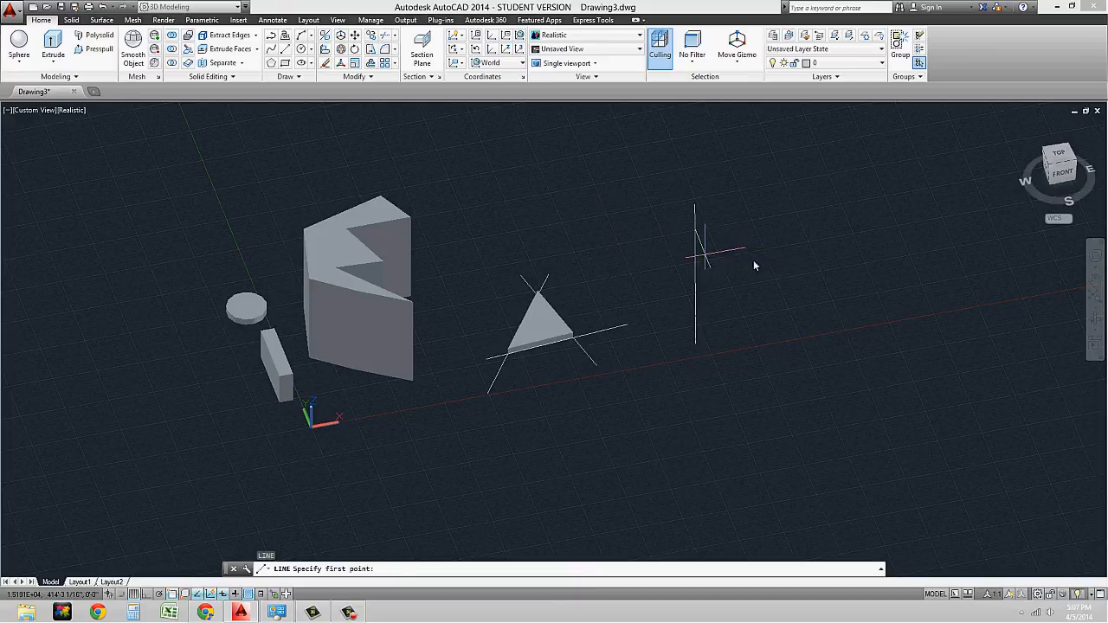
{"action": "left_click", "coordinate": [646, 229]}
{"action": "left_click", "coordinate": [738, 206]}
{"action": "key", "text": "Escape"}
{"action": "key", "text": "Return"}
{"action": "left_click", "coordinate": [664, 214]}
{"action": "left_click", "coordinate": [784, 237]}
{"action": "key", "text": "Escape"}
Presspull the two small triangular areas between the crossing lines up into tall prisms of freehand height.
{"action": "scroll", "coordinate": [727, 251], "scroll_direction": "up", "scroll_amount": 3}
{"action": "left_click", "coordinate": [95, 49]}
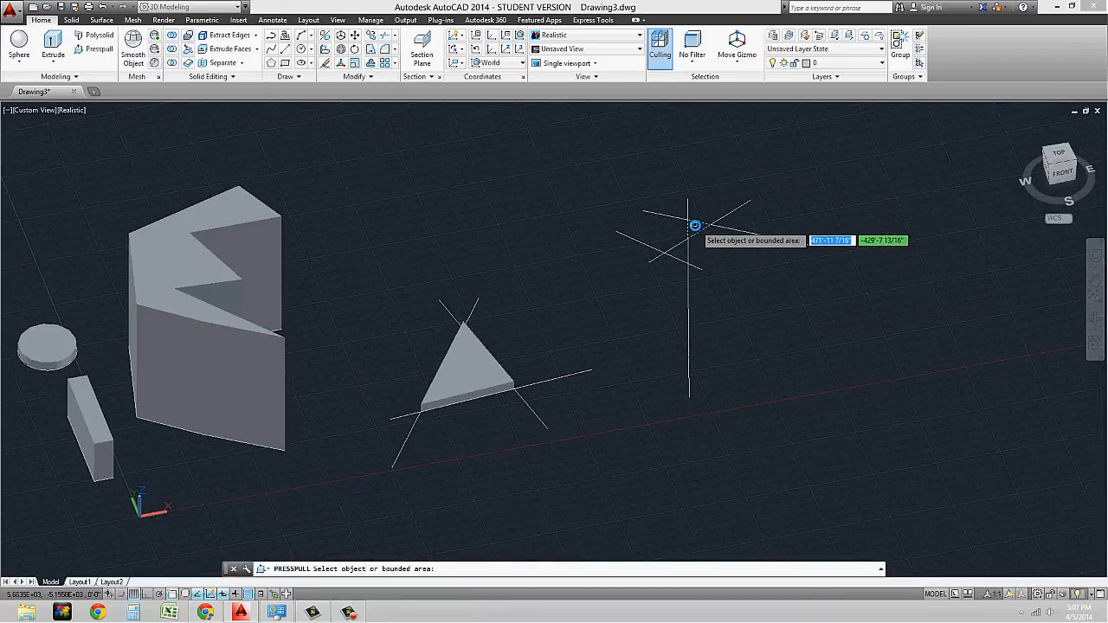
{"action": "left_click", "coordinate": [697, 231]}
{"action": "left_click", "coordinate": [708, 136]}
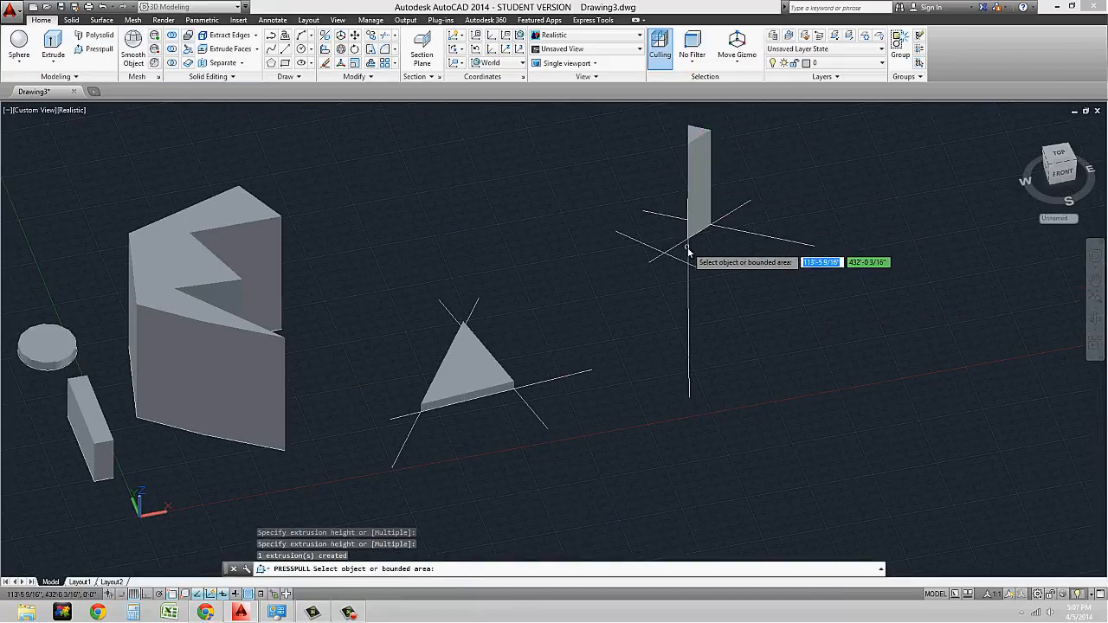
{"action": "left_click", "coordinate": [686, 251]}
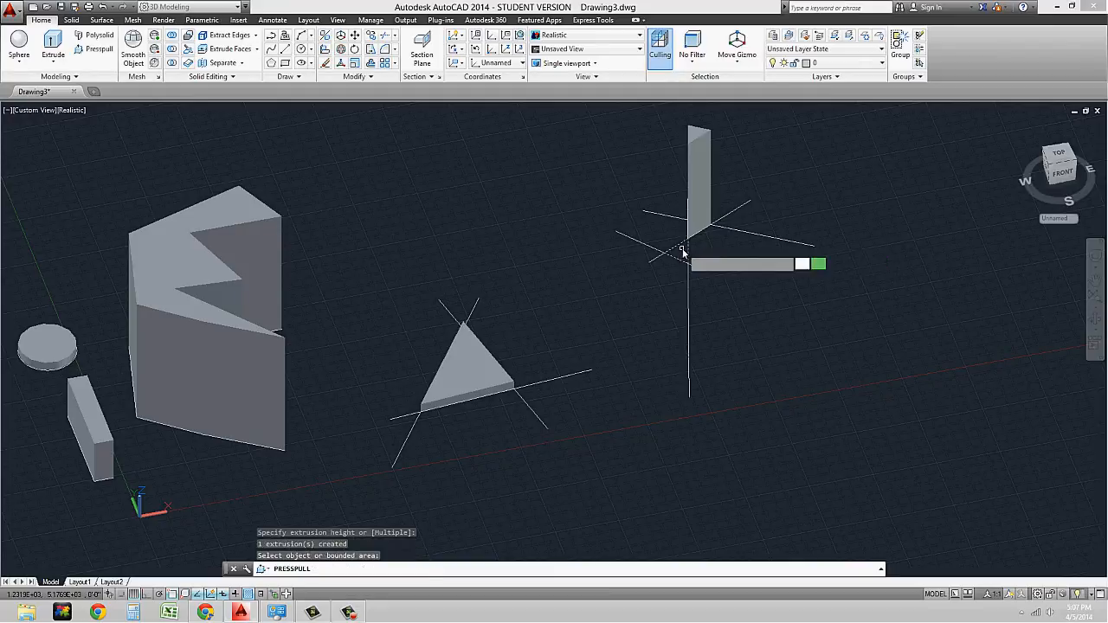
{"action": "left_click", "coordinate": [682, 252]}
{"action": "left_click", "coordinate": [655, 173]}
Start a polysolid and set its height to 8'.
{"action": "scroll", "coordinate": [710, 262], "scroll_direction": "down", "scroll_amount": 2}
{"action": "middle_click_drag", "start_coordinate": [709, 251], "coordinate": [578, 273], "text": "shift"}
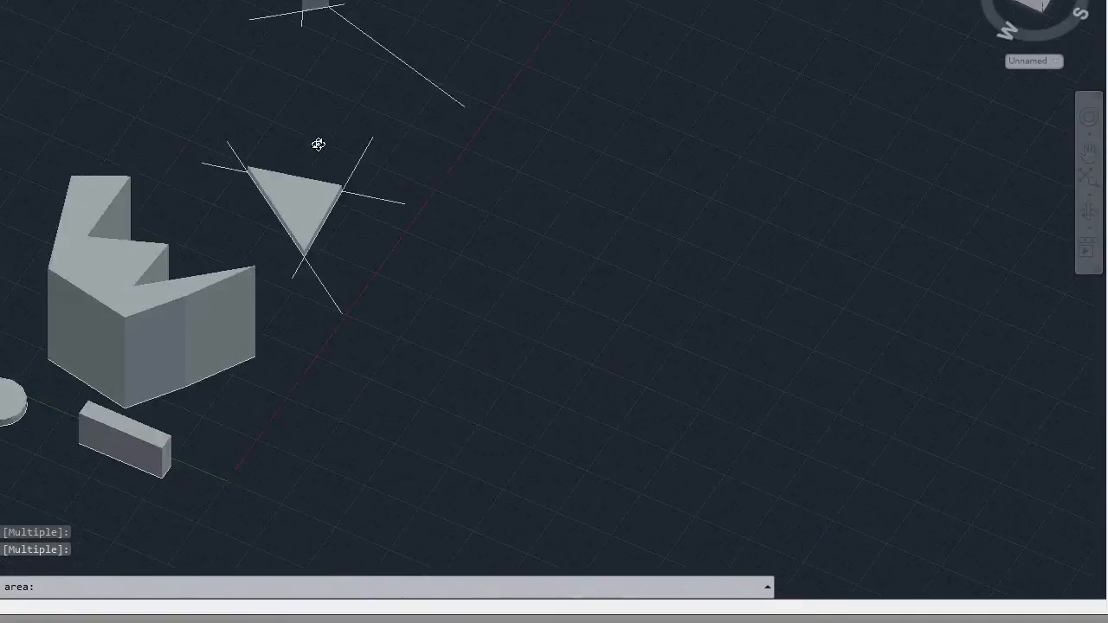
{"action": "middle_click_drag", "start_coordinate": [318, 145], "coordinate": [317, 143], "text": "shift"}
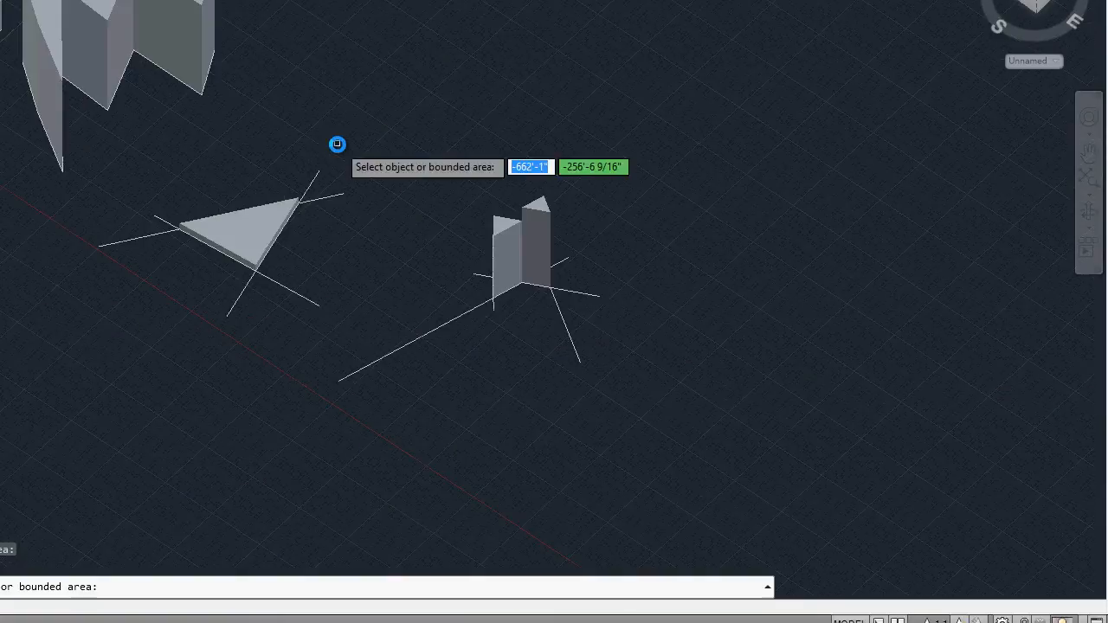
{"action": "middle_click_drag", "start_coordinate": [227, 203], "coordinate": [335, 249]}
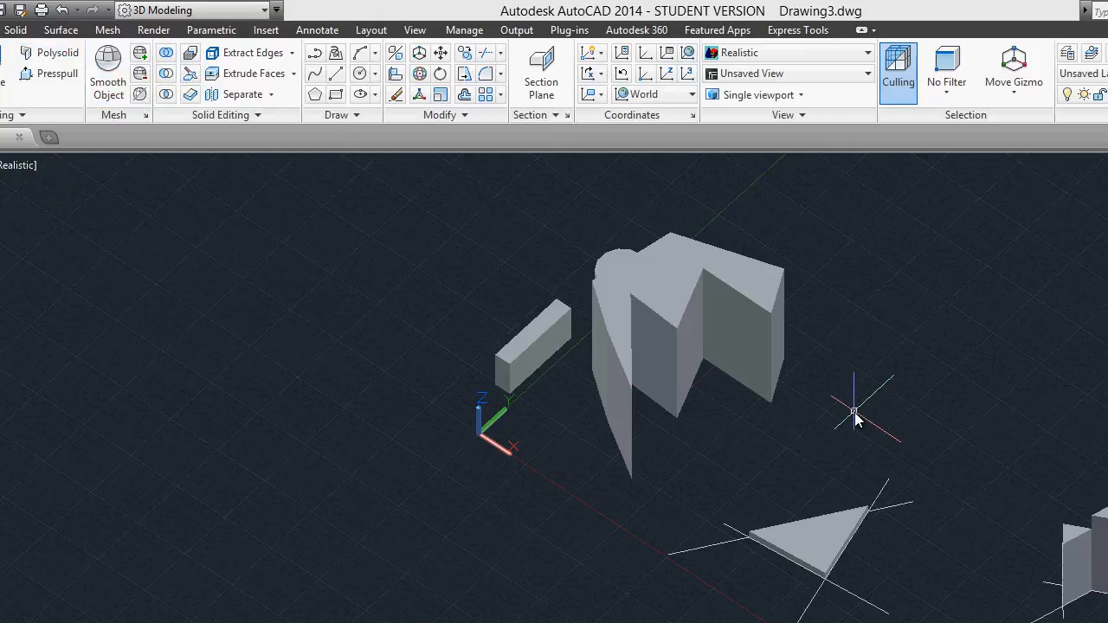
{"action": "left_click", "coordinate": [58, 58]}
{"action": "middle_click_drag", "start_coordinate": [864, 422], "coordinate": [615, 461]}
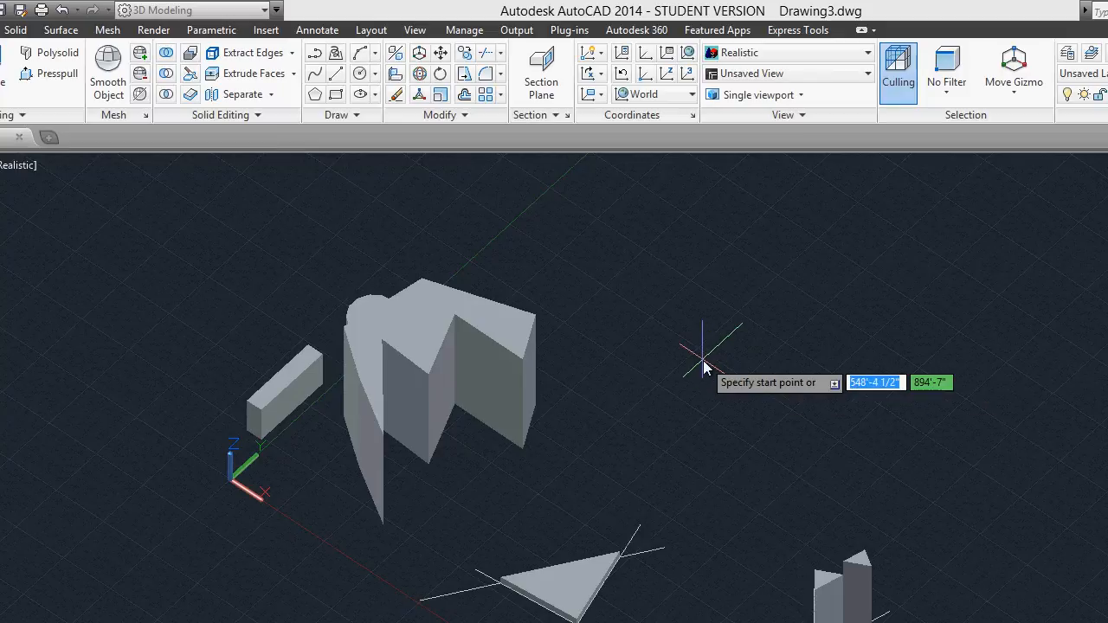
{"action": "key", "text": "Down"}
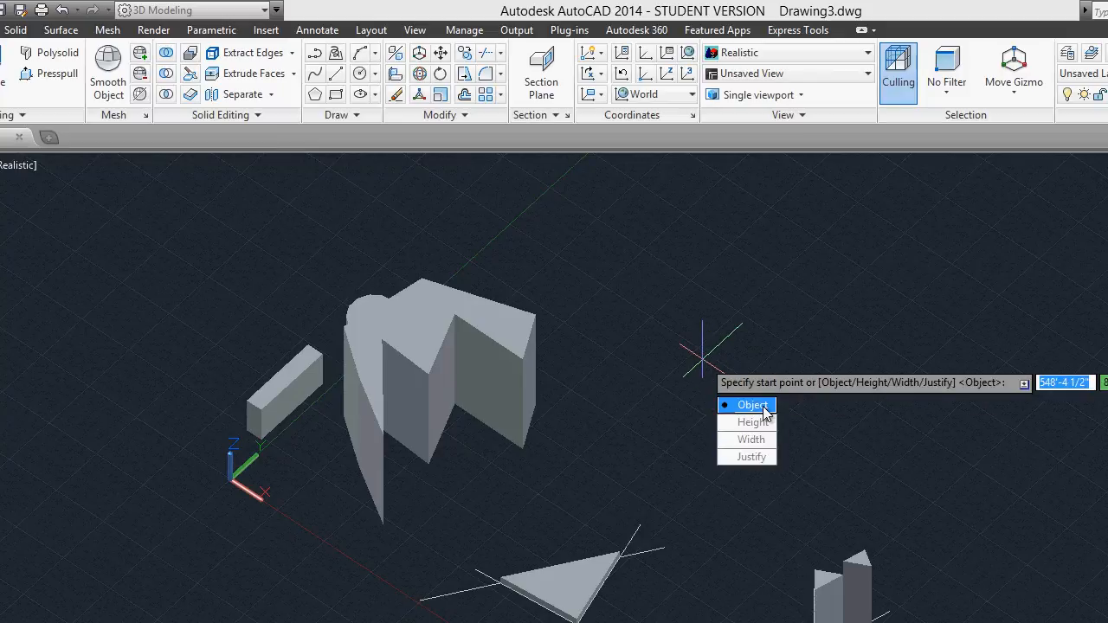
{"action": "left_click", "coordinate": [753, 422]}
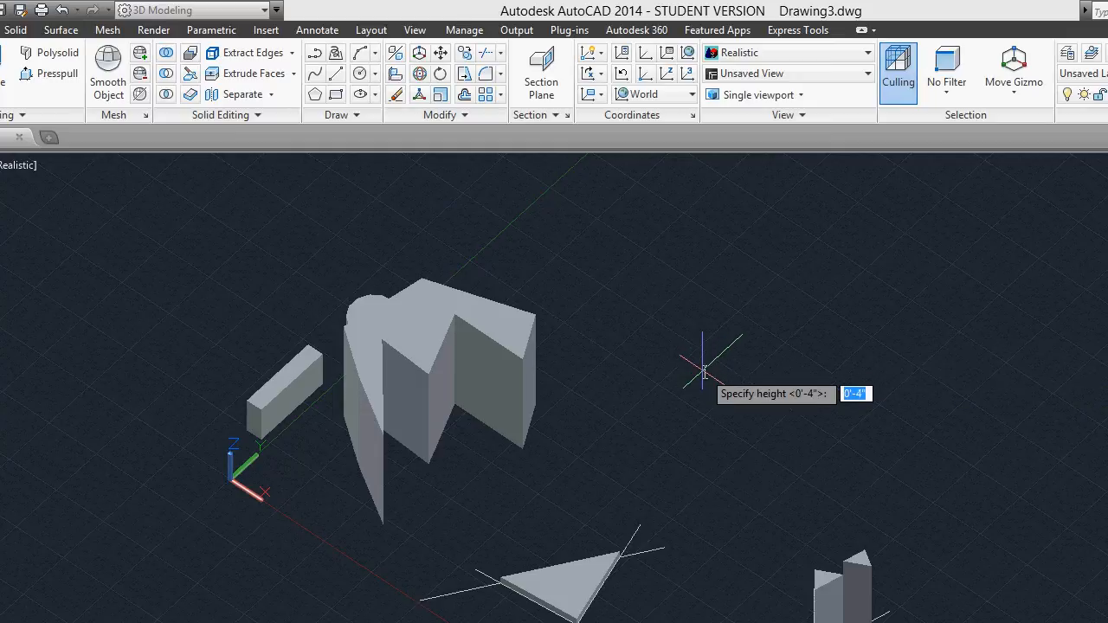
{"action": "type", "text": "8"}
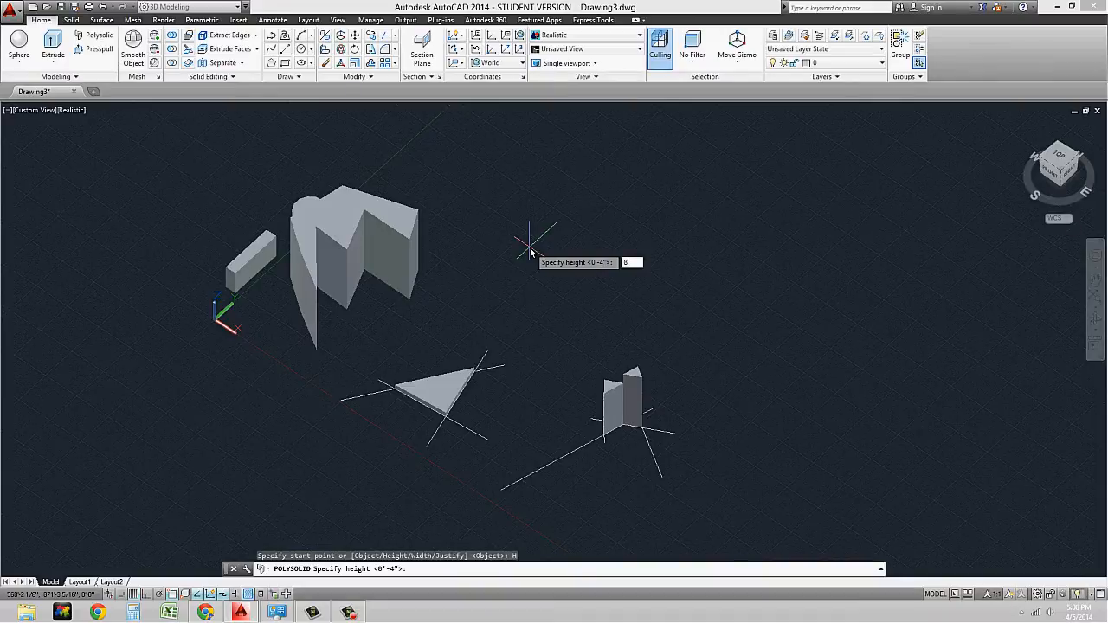
{"action": "key", "text": "Return"}
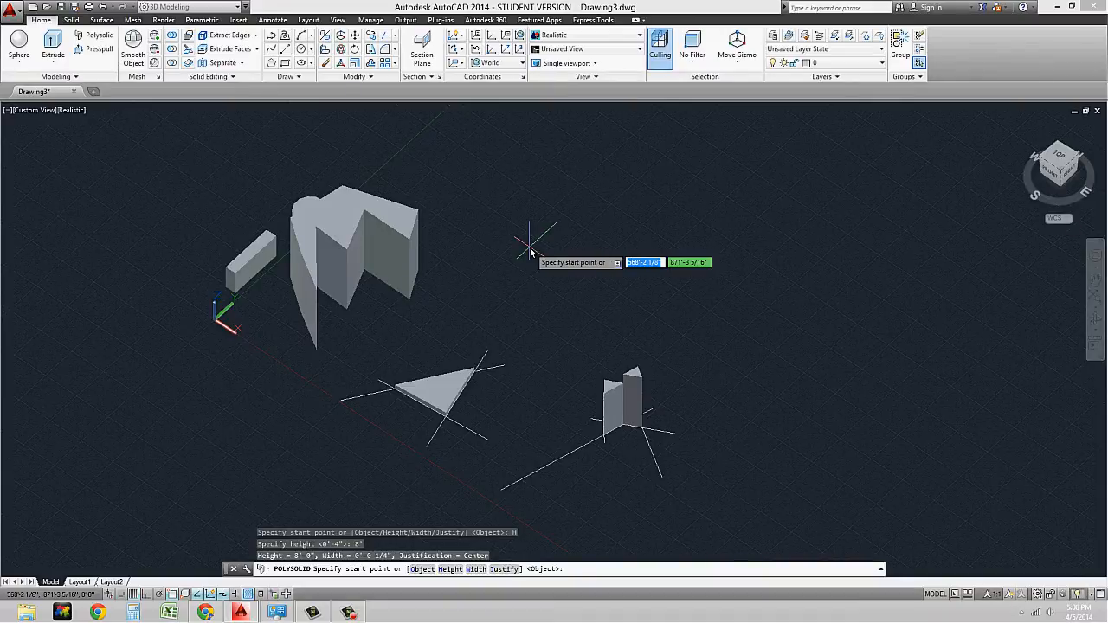
Set the polysolid's width to 5.
{"action": "key", "text": "Down"}
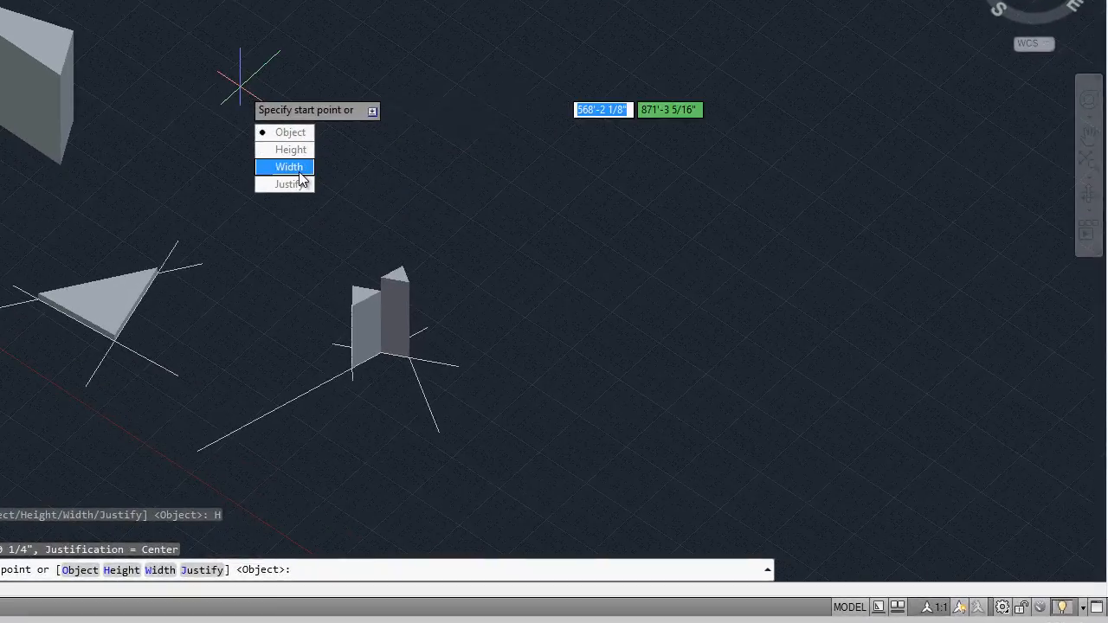
{"action": "left_click", "coordinate": [300, 172]}
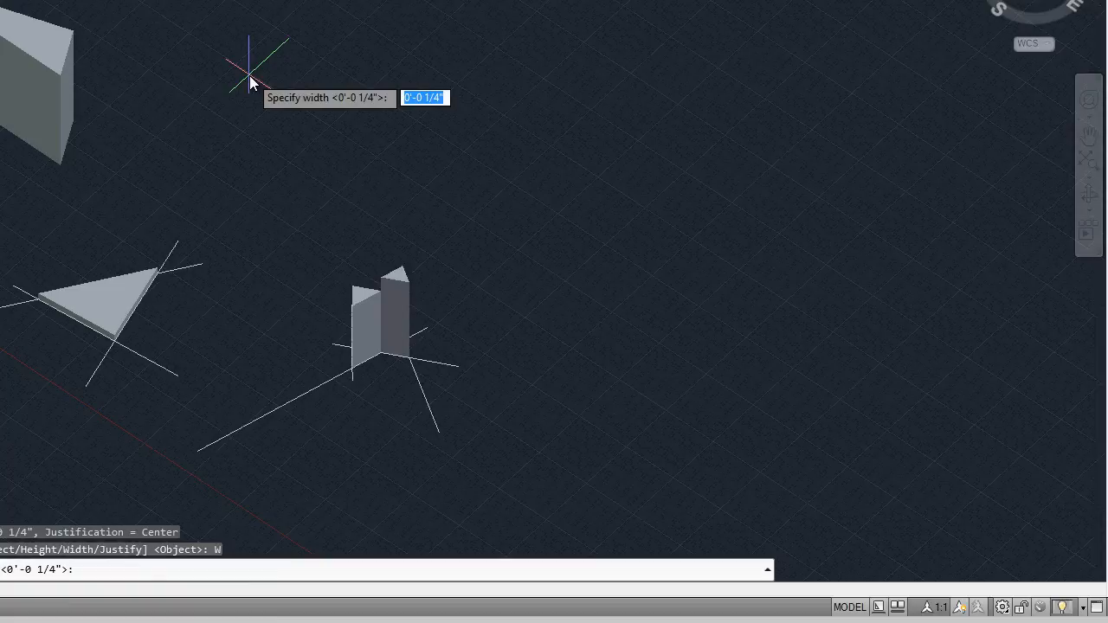
{"action": "type", "text": "5"}
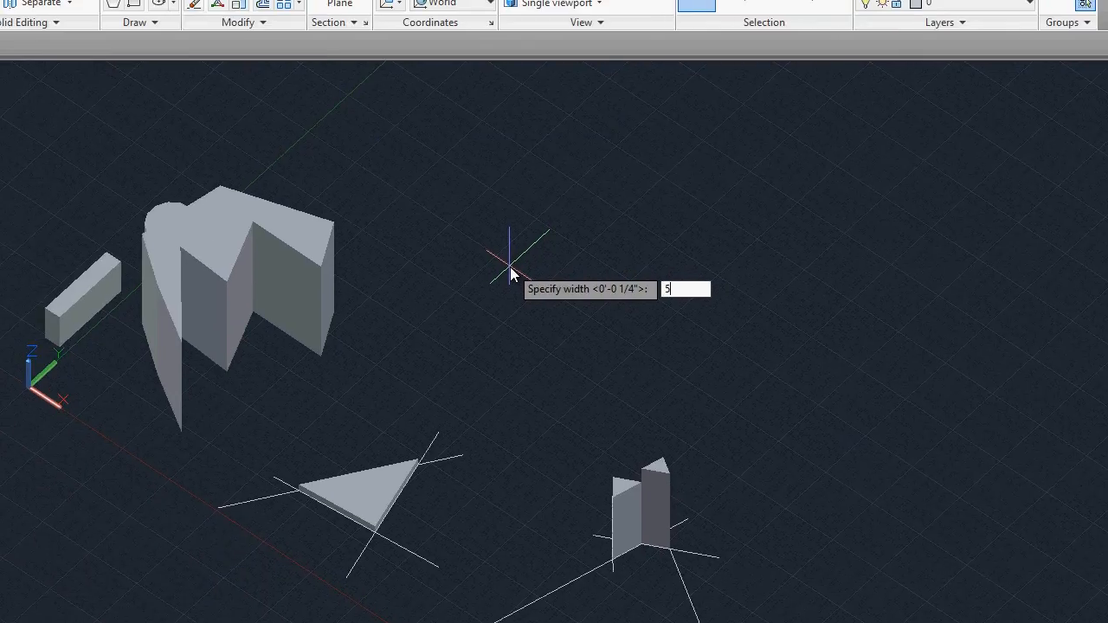
{"action": "key", "text": "Return"}
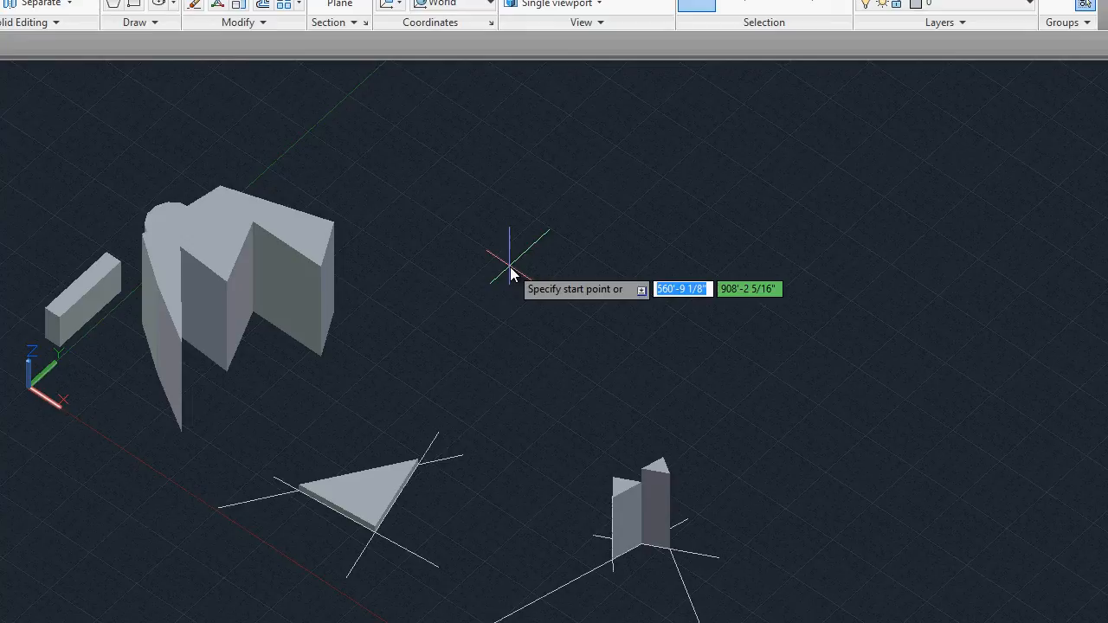
Set the polysolid's justification to Center.
{"action": "key", "text": "Down"}
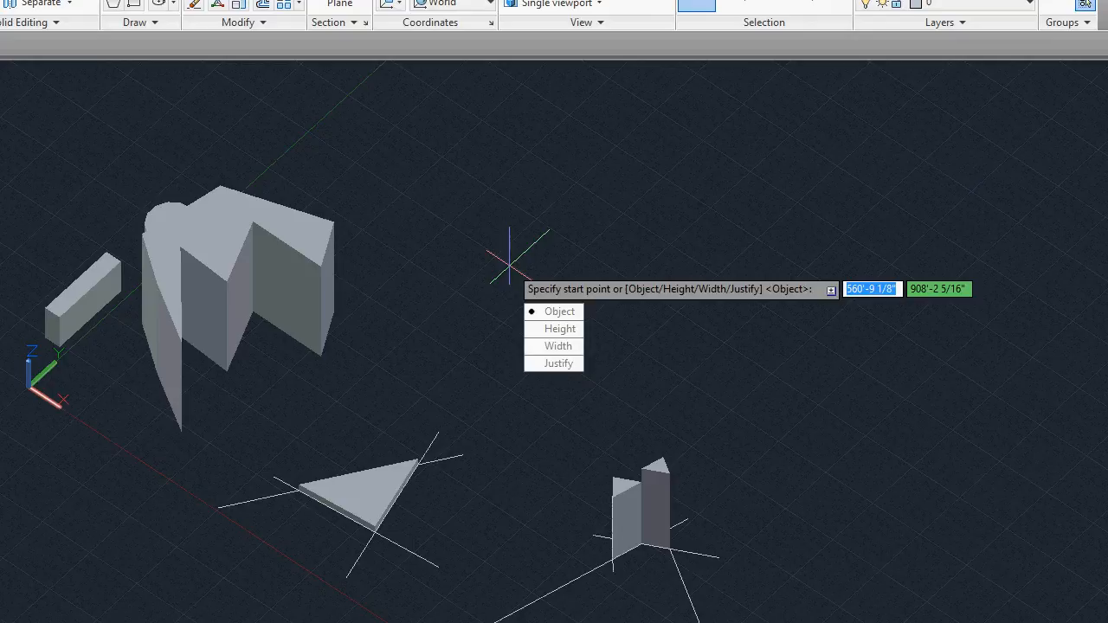
{"action": "left_click", "coordinate": [575, 364]}
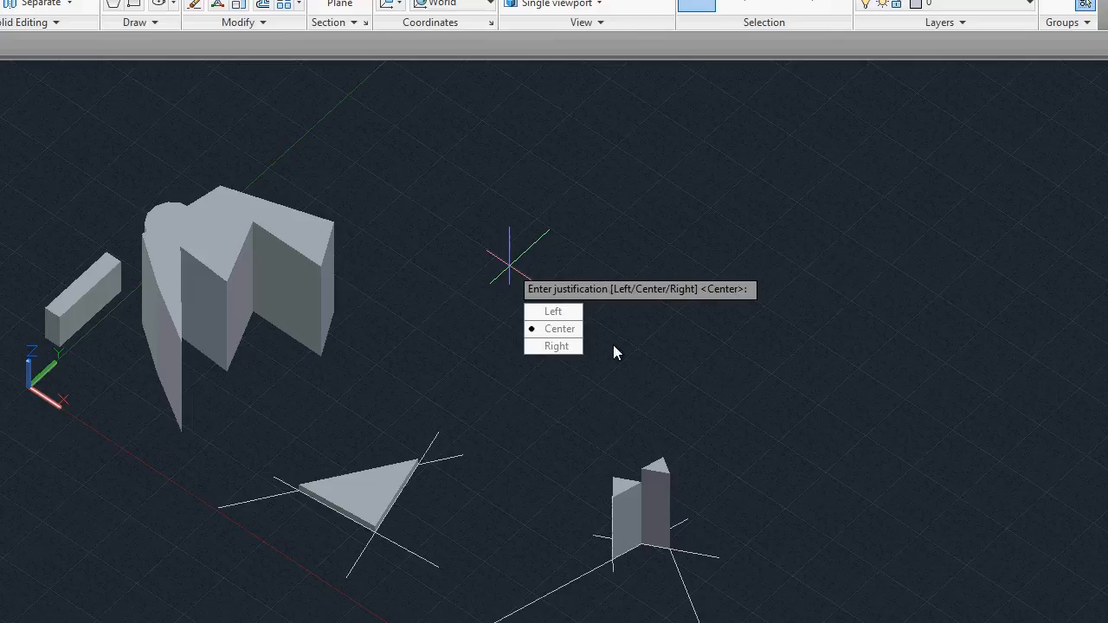
{"action": "left_click", "coordinate": [567, 330]}
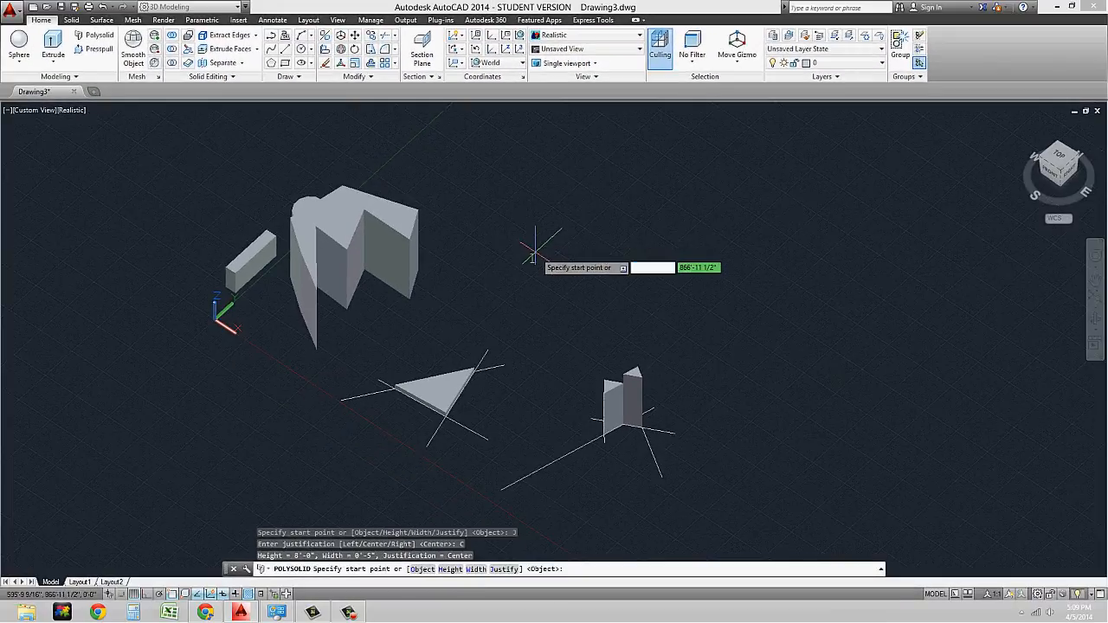
Start the polysolid wall at a free spot beyond the existing solids and, with Ortho on, draw its first segment 10' along the Y direction.
{"action": "left_click", "coordinate": [541, 299]}
{"action": "scroll", "coordinate": [557, 270], "scroll_direction": "up", "scroll_amount": 3}
{"action": "scroll", "coordinate": [556, 270], "scroll_direction": "up", "scroll_amount": 5}
{"action": "scroll", "coordinate": [428, 402], "scroll_direction": "up", "scroll_amount": 3}
{"action": "mouse_move", "coordinate": [428, 400]}
{"action": "middle_mouse_down"}
{"action": "mouse_move", "coordinate": [476, 381]}
{"action": "mouse_move", "coordinate": [582, 274]}
{"action": "middle_mouse_up"}
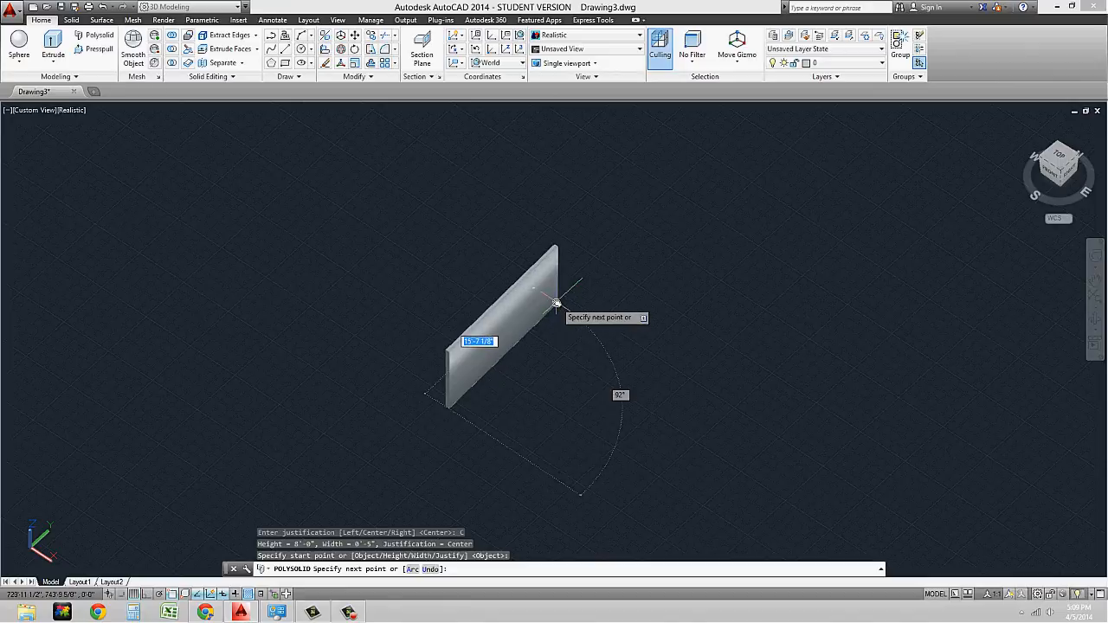
{"action": "key", "text": "F8"}
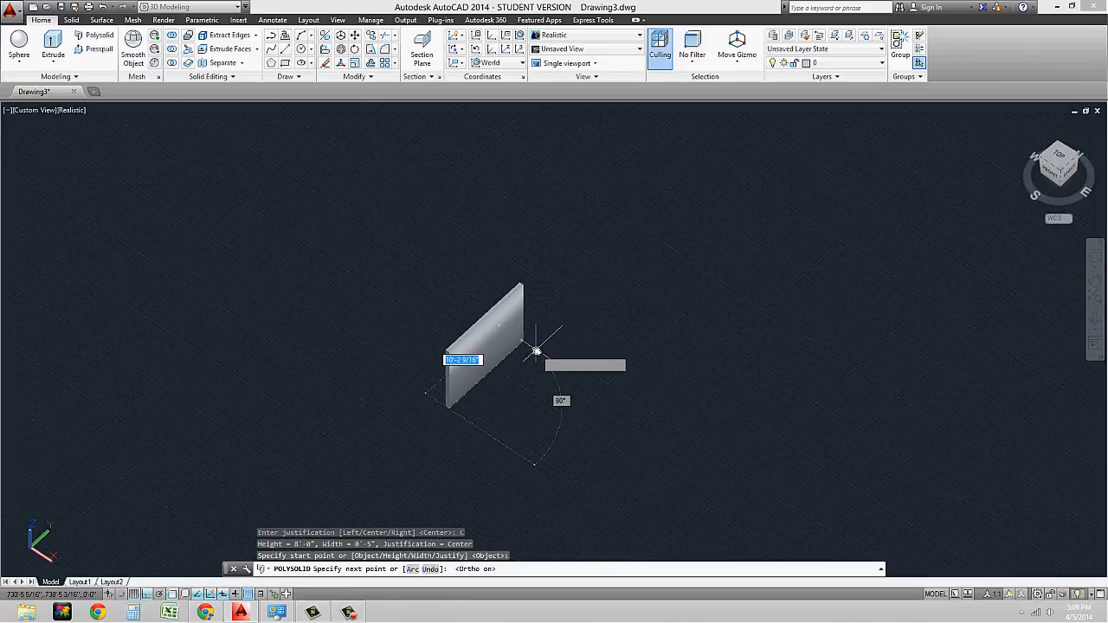
{"action": "type", "text": "10"}
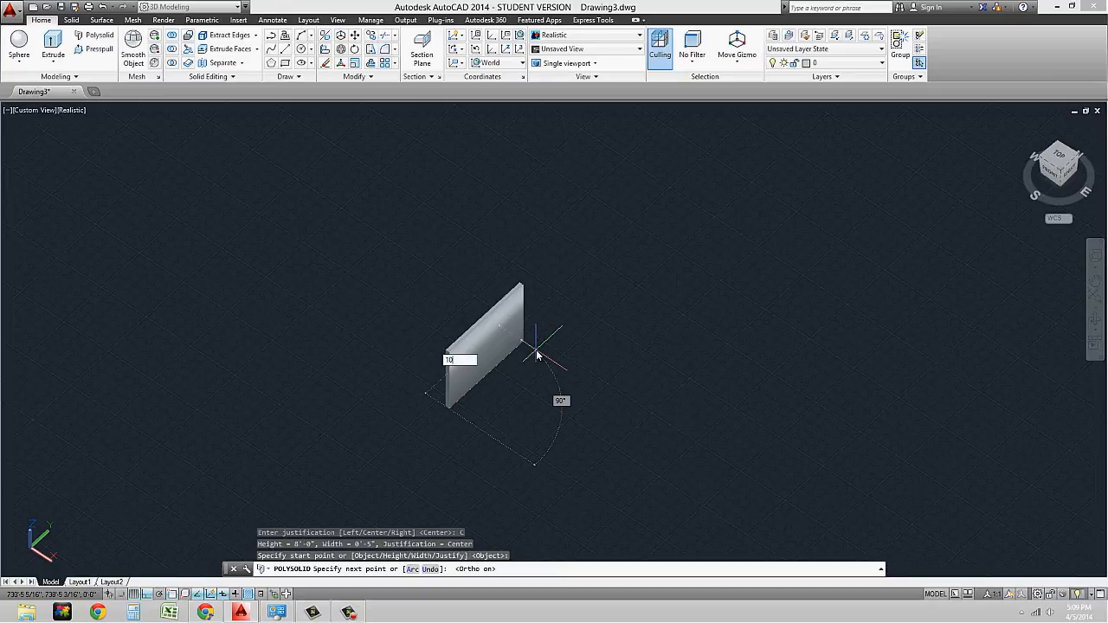
{"action": "type", "text": "'"}
{"action": "key", "text": "Return"}
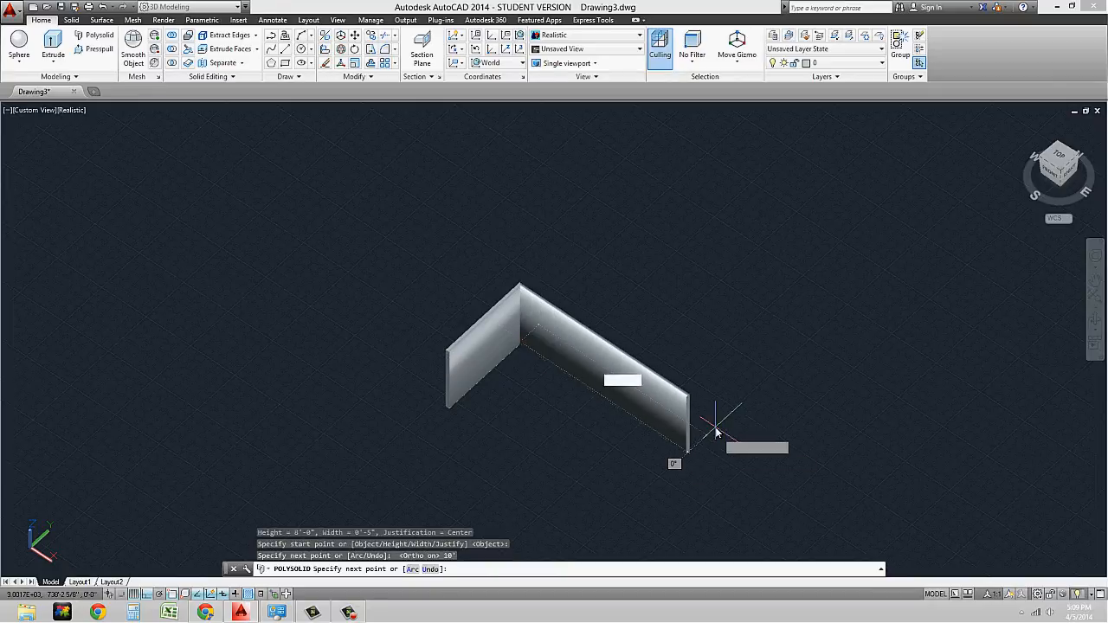
Continue the wall with right-angled segments of 3' along X, 30' along Y and 40 along X, and finish the polysolid.
{"action": "type", "text": "3'"}
{"action": "key", "text": "Return"}
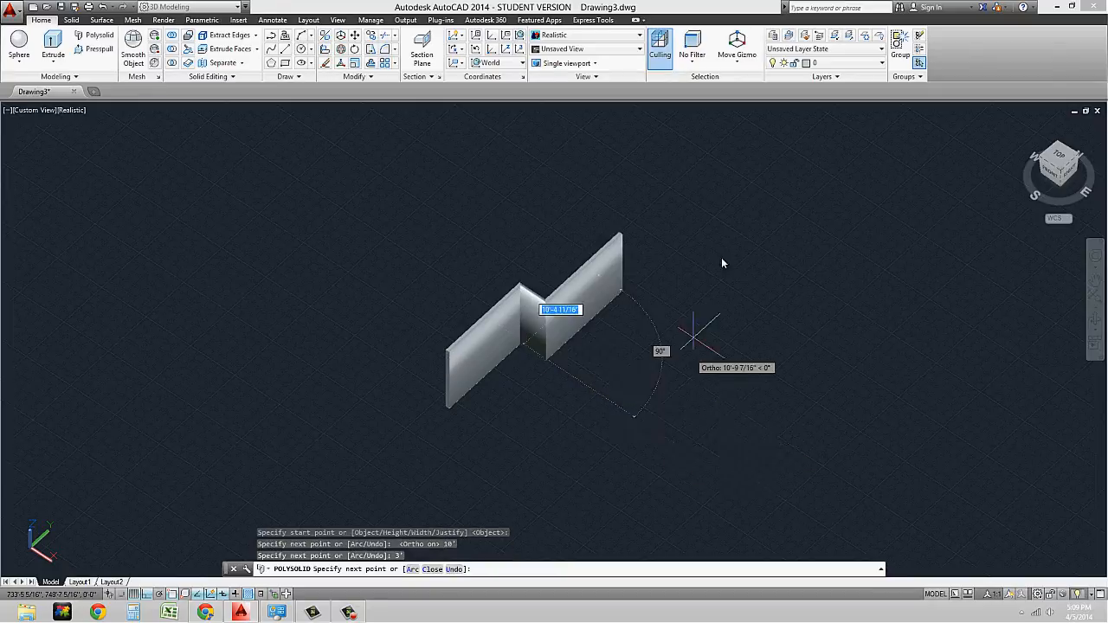
{"action": "type", "text": "3"}
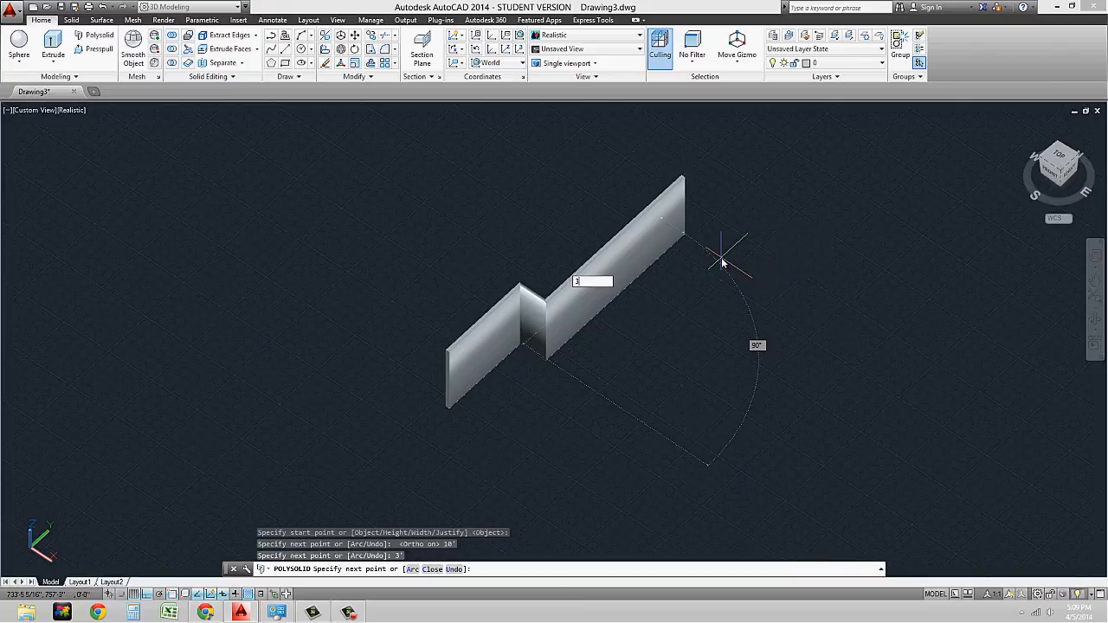
{"action": "type", "text": "0'"}
{"action": "key", "text": "Return"}
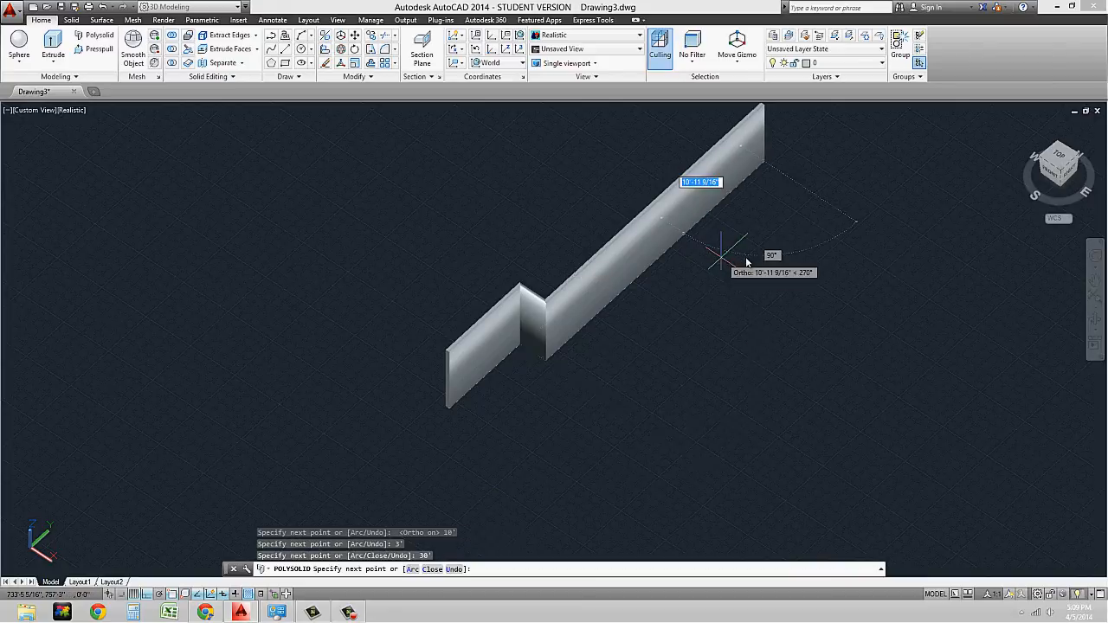
{"action": "scroll", "coordinate": [725, 257], "scroll_direction": "down", "scroll_amount": 2}
{"action": "type", "text": "40"}
{"action": "key", "text": "Return"}
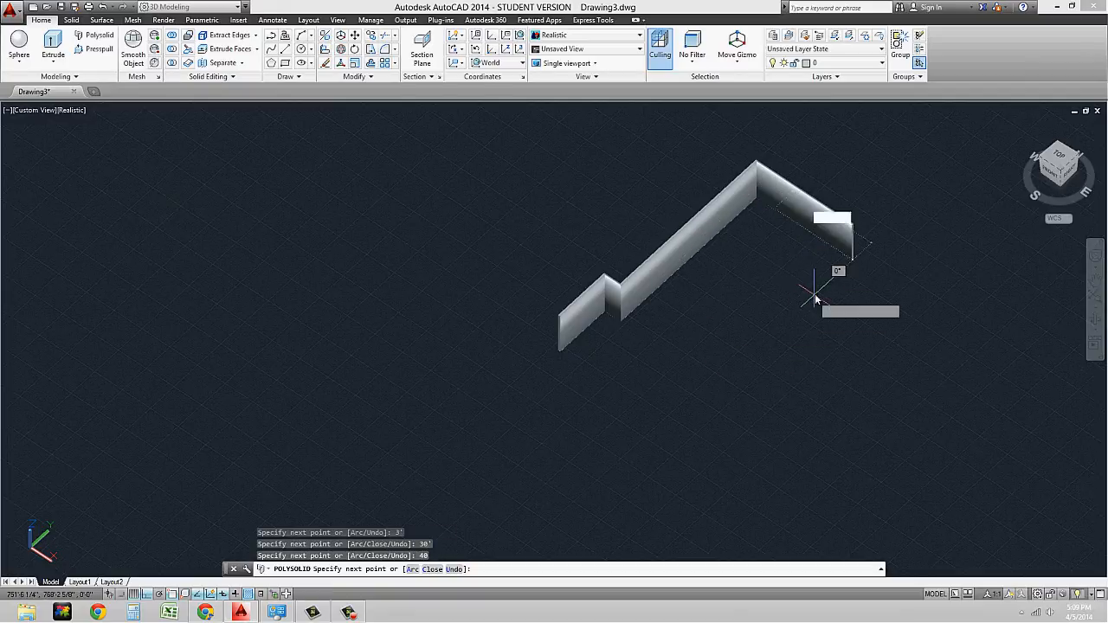
{"action": "key", "text": "Return"}
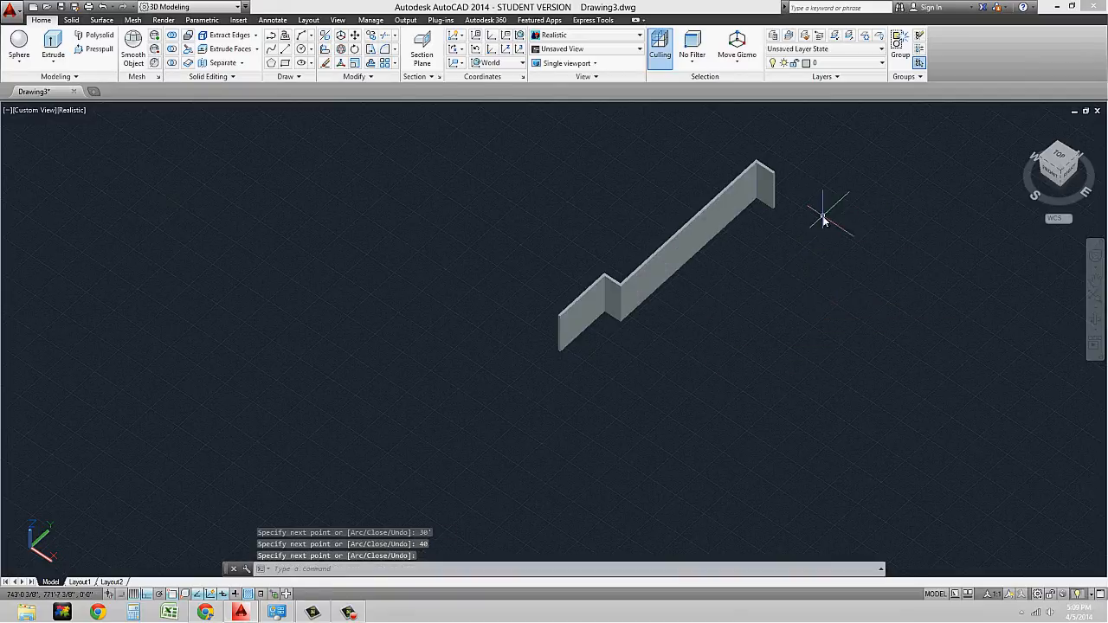
Inspect the finished polysolid wall by selecting it as a whole, and clear the selection.
{"action": "scroll", "coordinate": [772, 175], "scroll_direction": "up", "scroll_amount": 2}
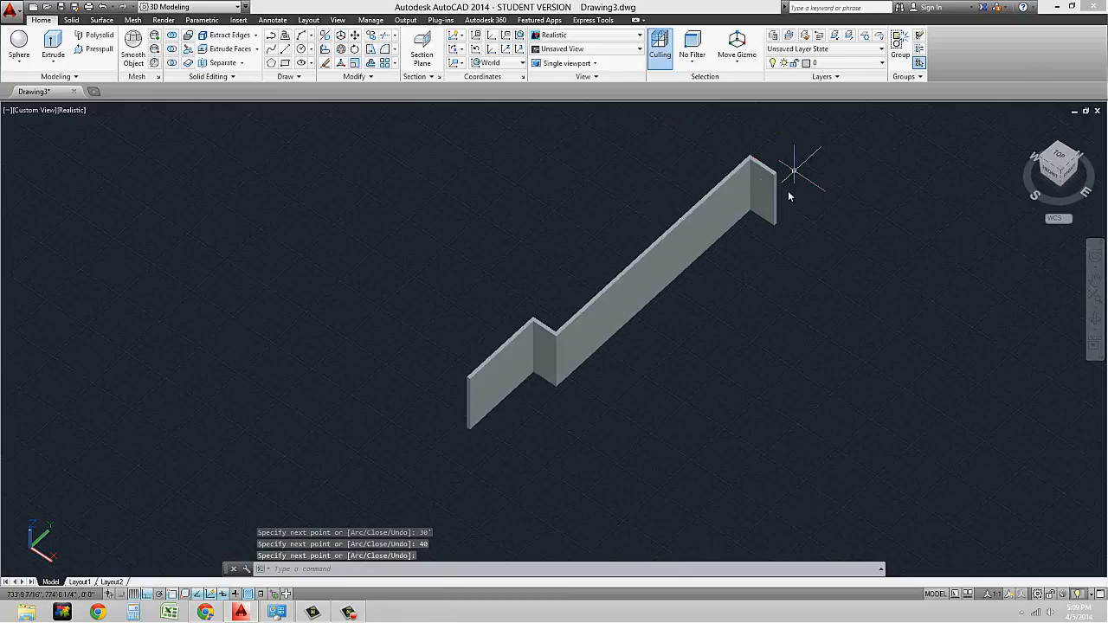
{"action": "middle_click_drag", "start_coordinate": [730, 194], "coordinate": [690, 209]}
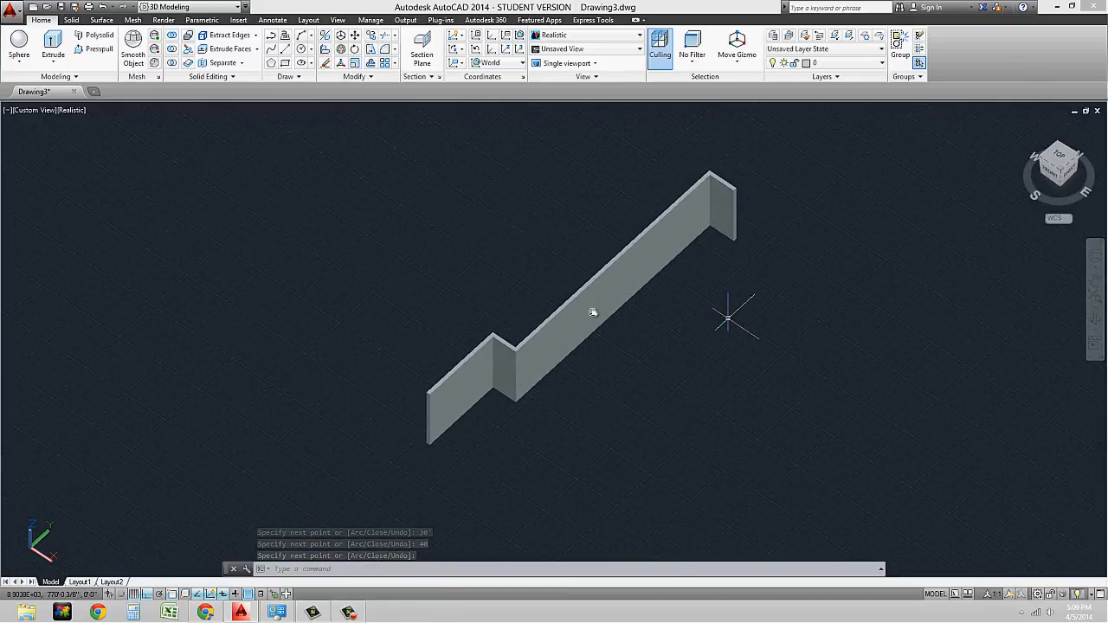
{"action": "left_click", "coordinate": [648, 227]}
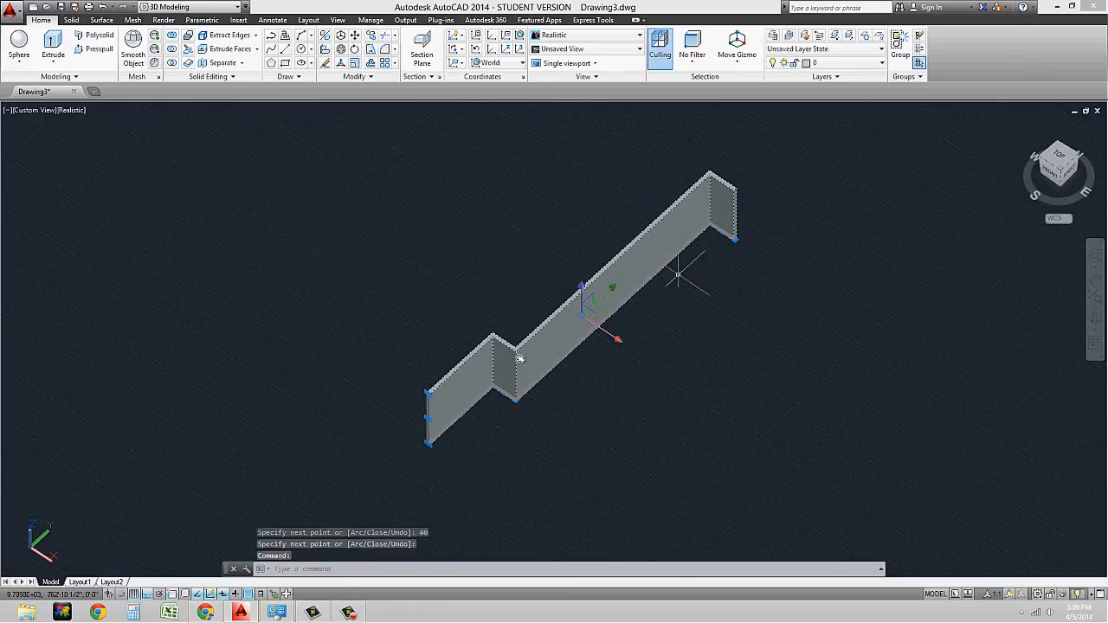
{"action": "key", "text": "Escape"}
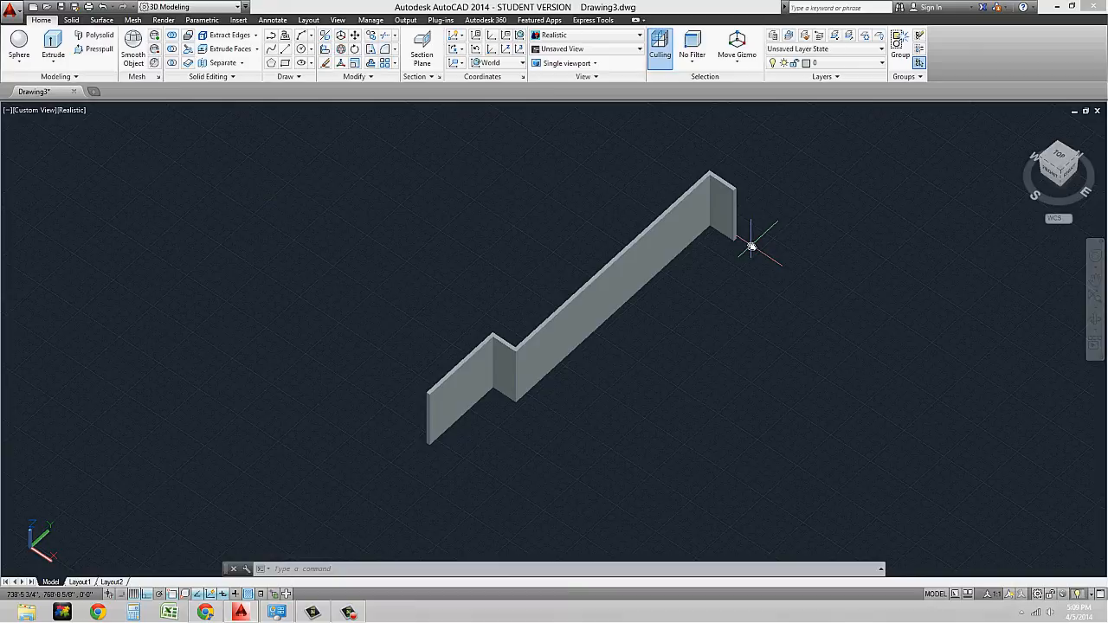
Draw a single freehand line parallel to the Y axis in the empty area between the zigzag solid and the polysolid wall.
{"action": "scroll", "coordinate": [639, 350], "scroll_direction": "down", "scroll_amount": 1}
{"action": "scroll", "coordinate": [575, 329], "scroll_direction": "down", "scroll_amount": 2}
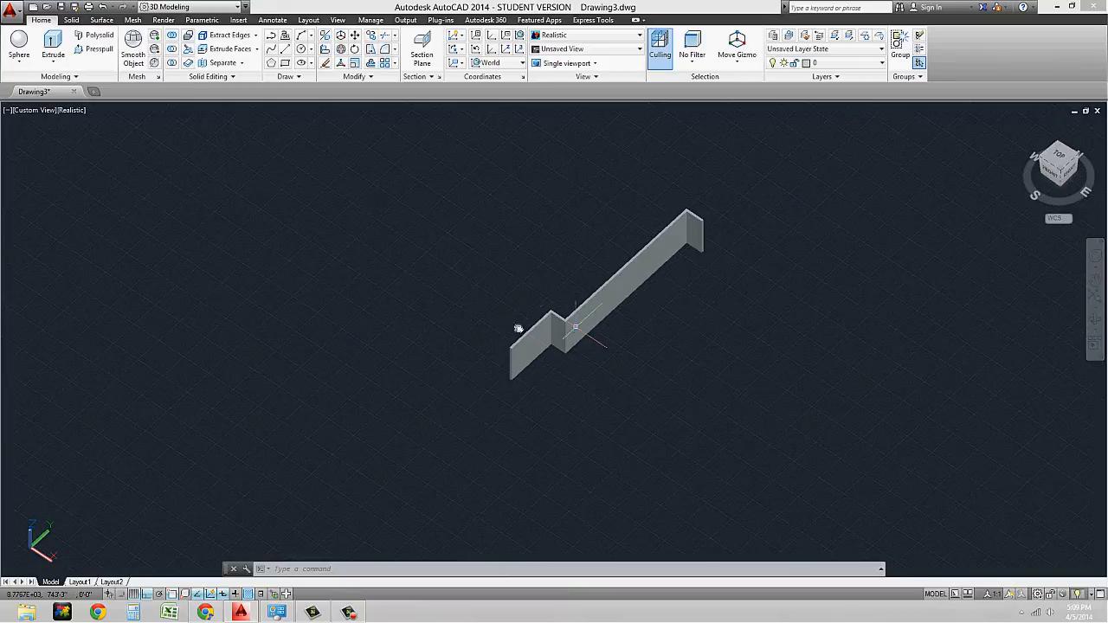
{"action": "middle_click_drag", "start_coordinate": [491, 324], "coordinate": [693, 273]}
{"action": "scroll", "coordinate": [640, 326], "scroll_direction": "down", "scroll_amount": 2}
{"action": "middle_click_drag", "start_coordinate": [620, 354], "coordinate": [619, 288]}
{"action": "scroll", "coordinate": [654, 272], "scroll_direction": "down", "scroll_amount": 2}
{"action": "middle_click_drag", "start_coordinate": [526, 386], "coordinate": [702, 265]}
{"action": "scroll", "coordinate": [696, 271], "scroll_direction": "down", "scroll_amount": 4}
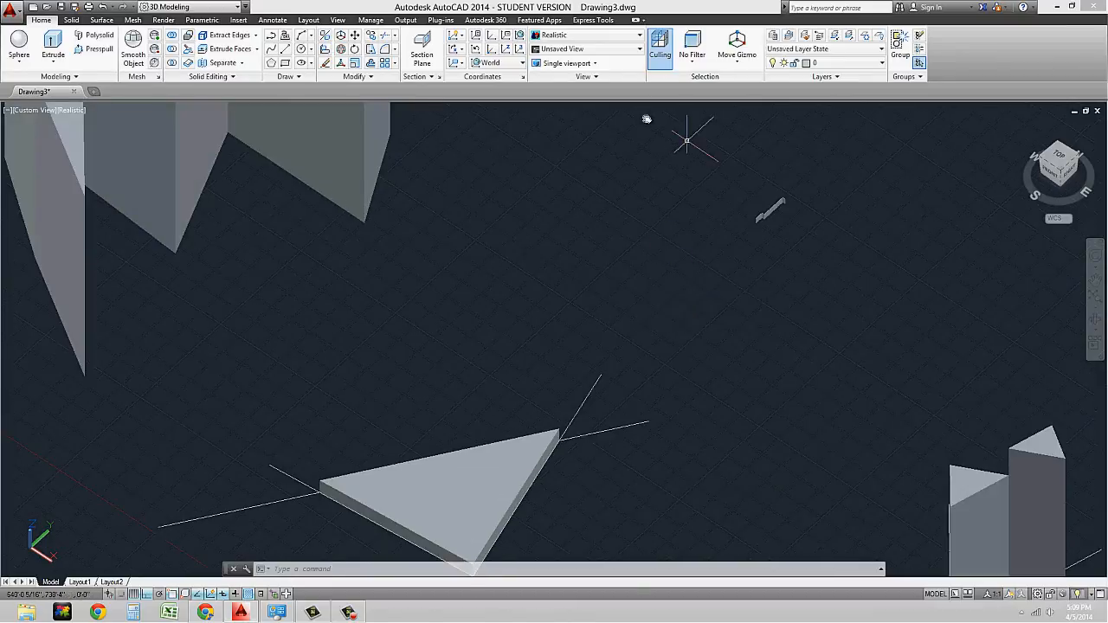
{"action": "type", "text": "l"}
{"action": "key", "text": "Return"}
{"action": "left_click", "coordinate": [478, 312]}
{"action": "left_click", "coordinate": [578, 222]}
{"action": "key", "text": "Escape"}
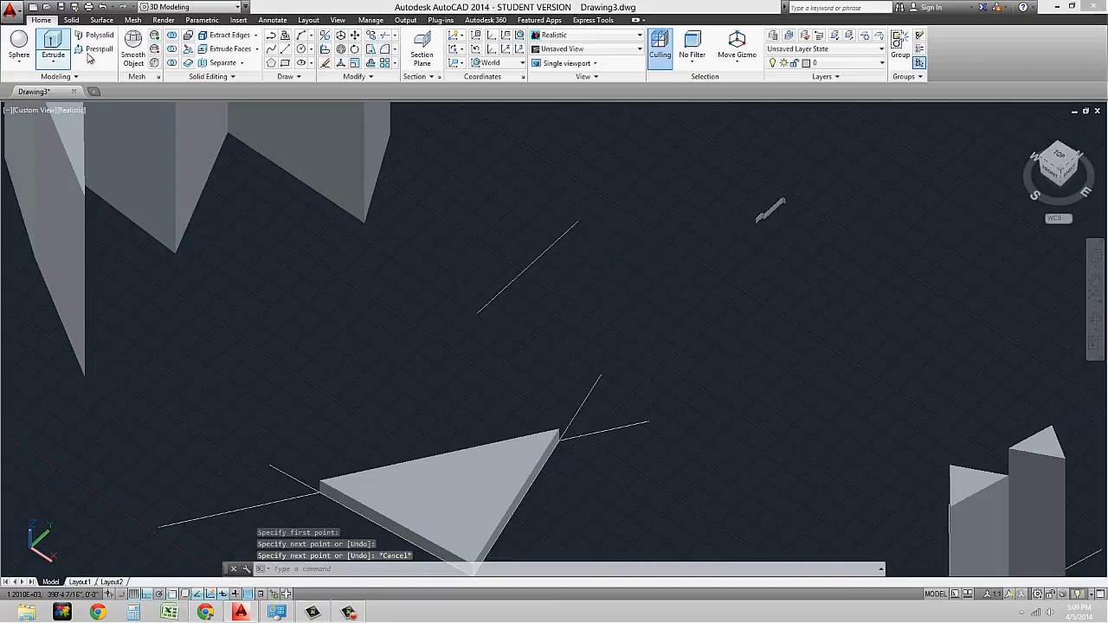
Extrude the single open line straight up to a freehand height.
{"action": "left_click", "coordinate": [52, 45]}
{"action": "left_click", "coordinate": [574, 226]}
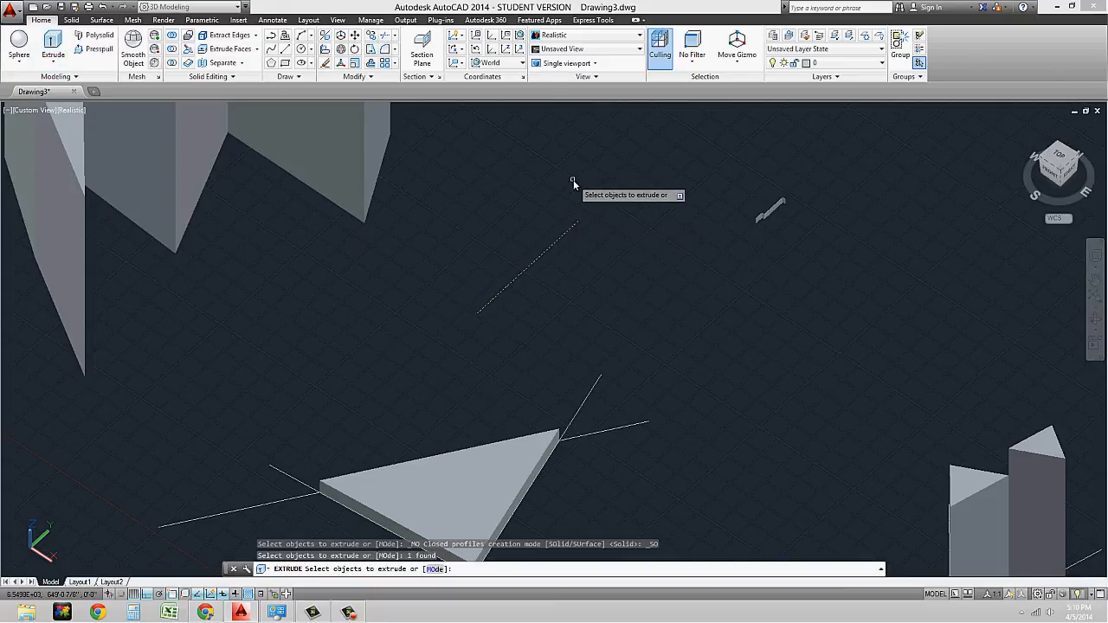
{"action": "key", "text": "Return"}
{"action": "left_click", "coordinate": [574, 162]}
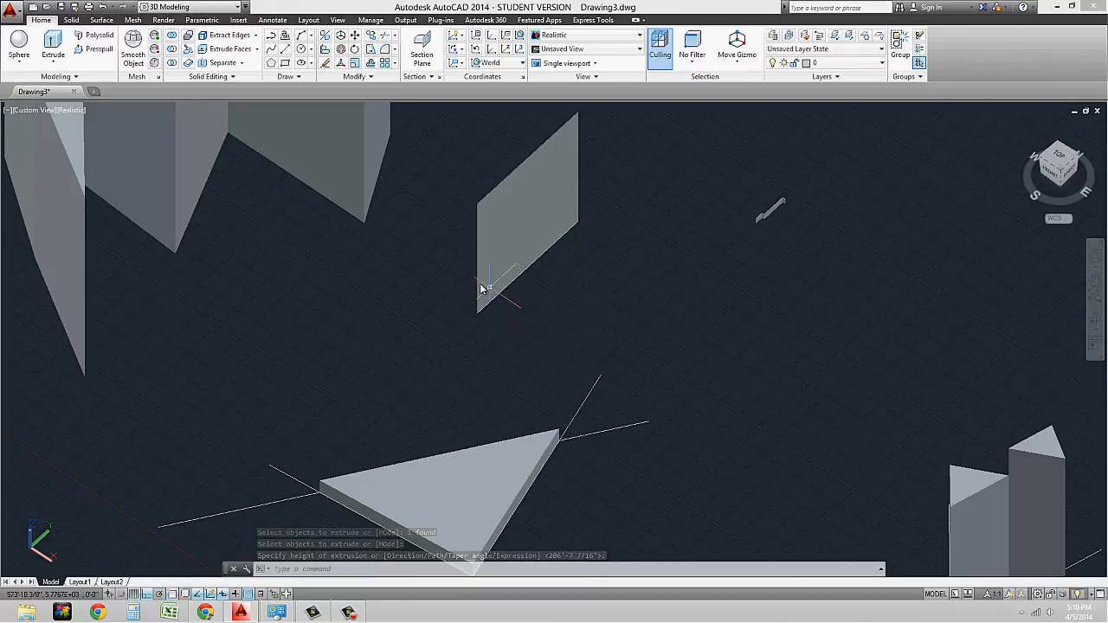
Examine the extruded line from another side, select it to check its form and thickness, and clear the selection.
{"action": "middle_click_drag", "start_coordinate": [453, 332], "coordinate": [416, 382]}
{"action": "middle_click_drag", "start_coordinate": [648, 356], "coordinate": [623, 433]}
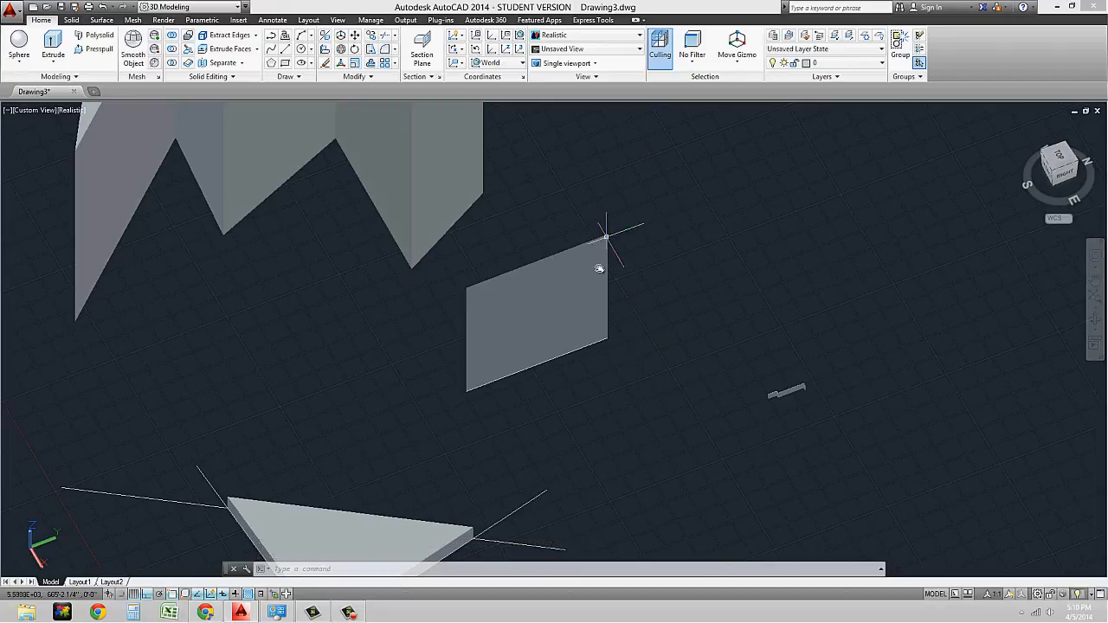
{"action": "scroll", "coordinate": [597, 271], "scroll_direction": "up", "scroll_amount": 2}
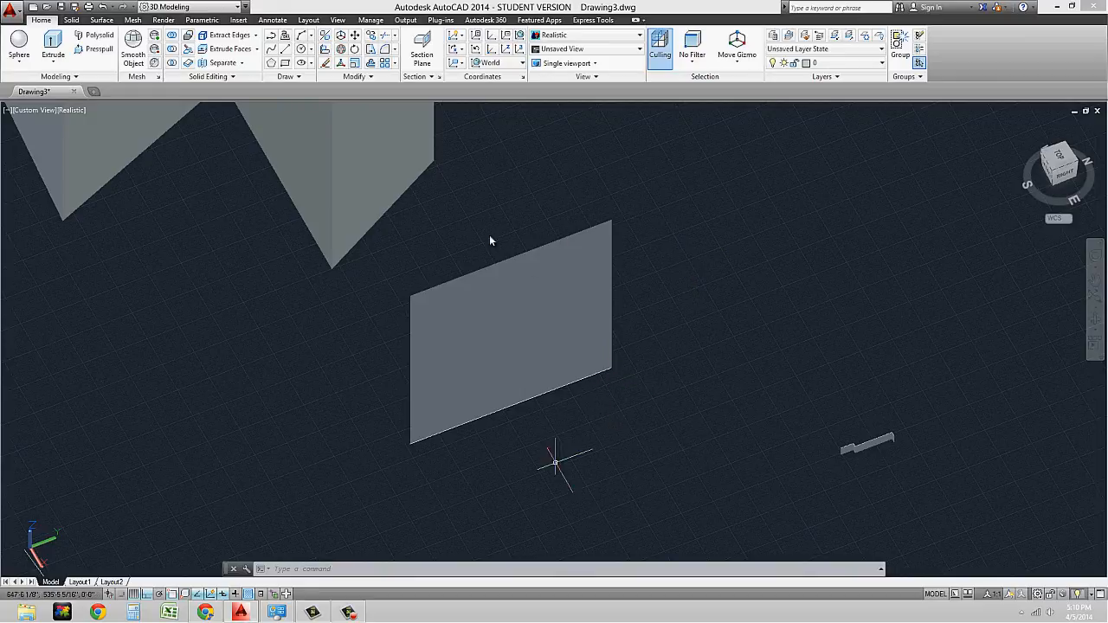
{"action": "left_click", "coordinate": [617, 417]}
{"action": "left_click", "coordinate": [560, 226]}
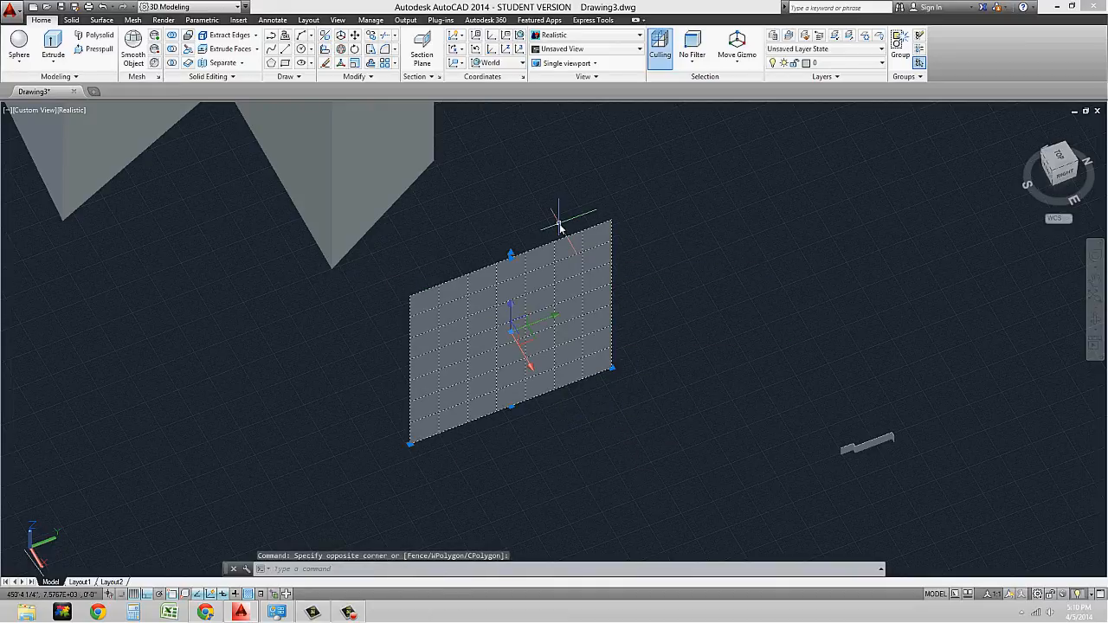
{"action": "key", "text": "Escape"}
{"action": "key", "text": "Escape"}
Erase the extruded surface together with the line at its base.
{"action": "left_click", "coordinate": [645, 401]}
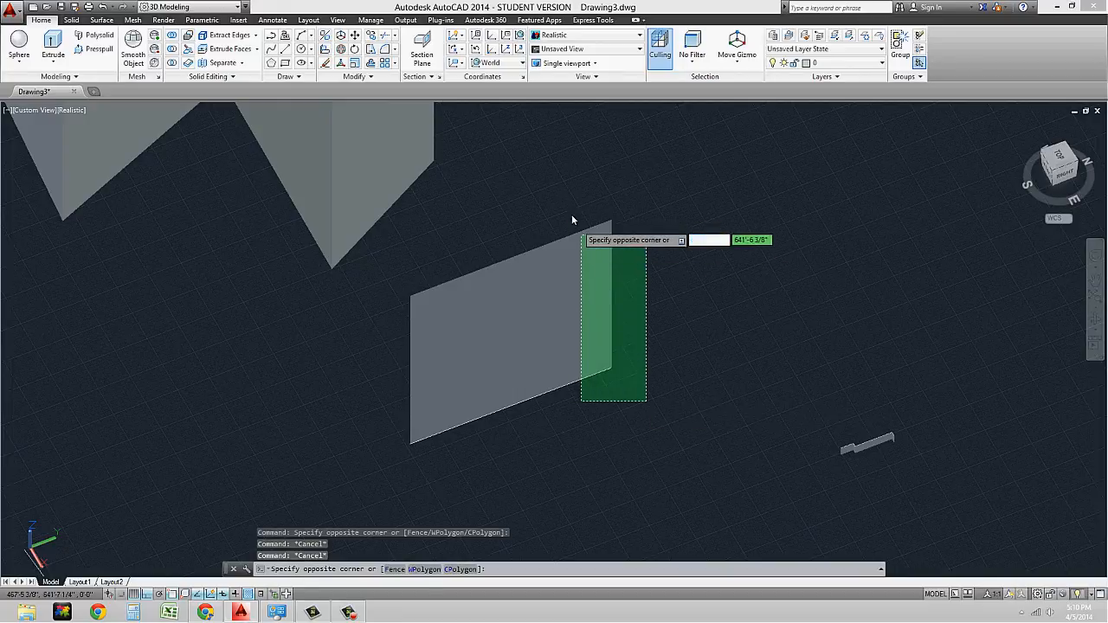
{"action": "left_click", "coordinate": [571, 220]}
{"action": "type", "text": "e"}
{"action": "key", "text": "Return"}
{"action": "scroll", "coordinate": [563, 221], "scroll_direction": "down", "scroll_amount": 2}
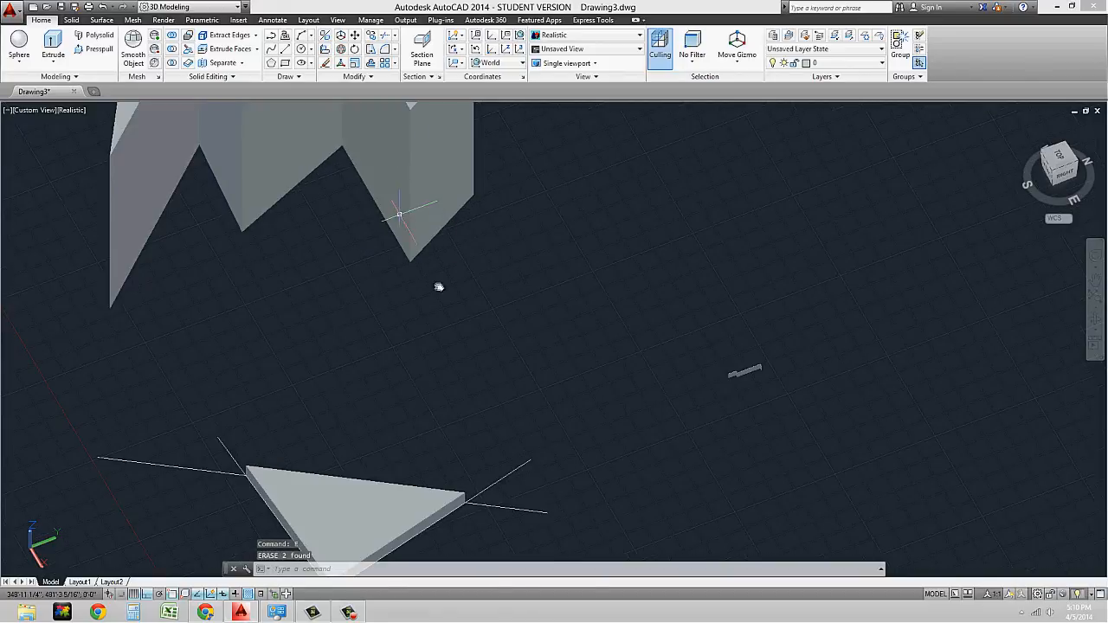
{"action": "middle_click_drag", "start_coordinate": [400, 215], "coordinate": [440, 267]}
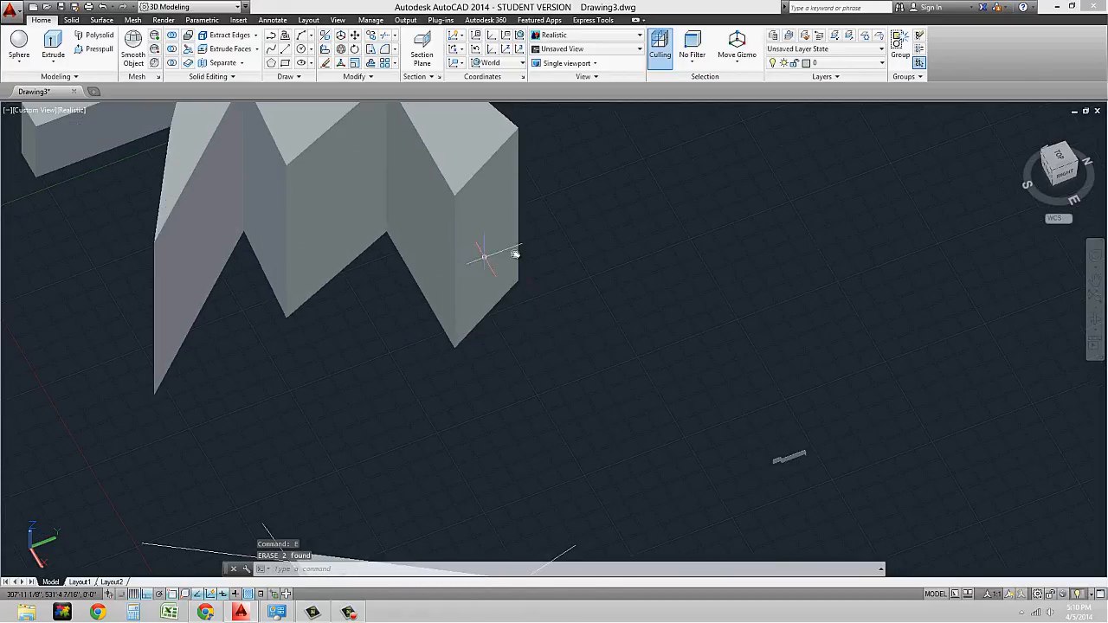
{"action": "middle_click_drag", "start_coordinate": [503, 319], "coordinate": [604, 319]}
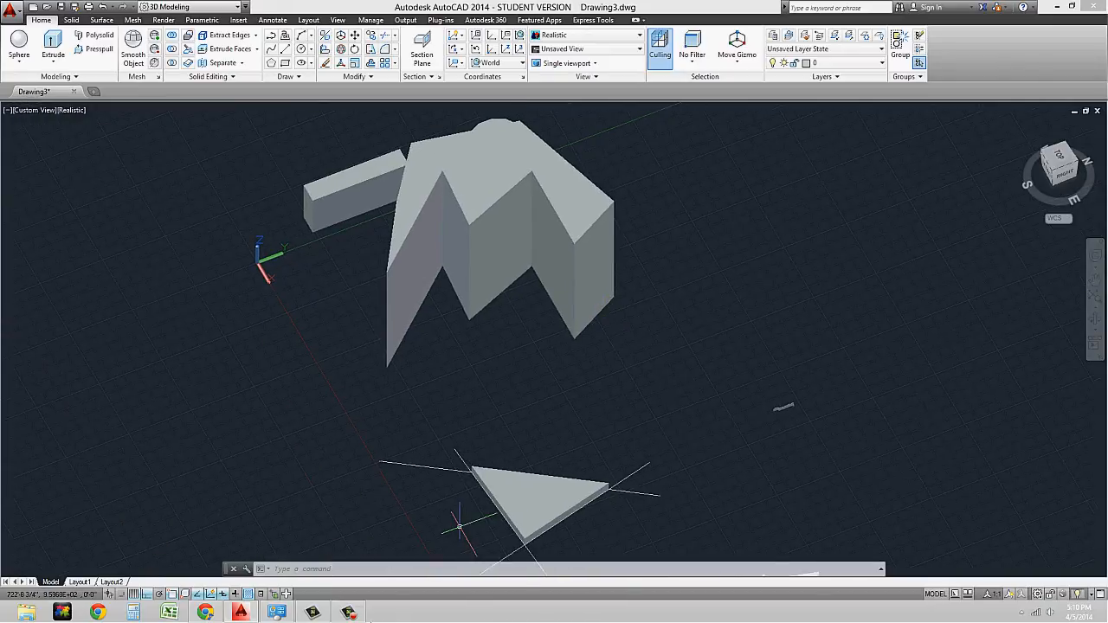